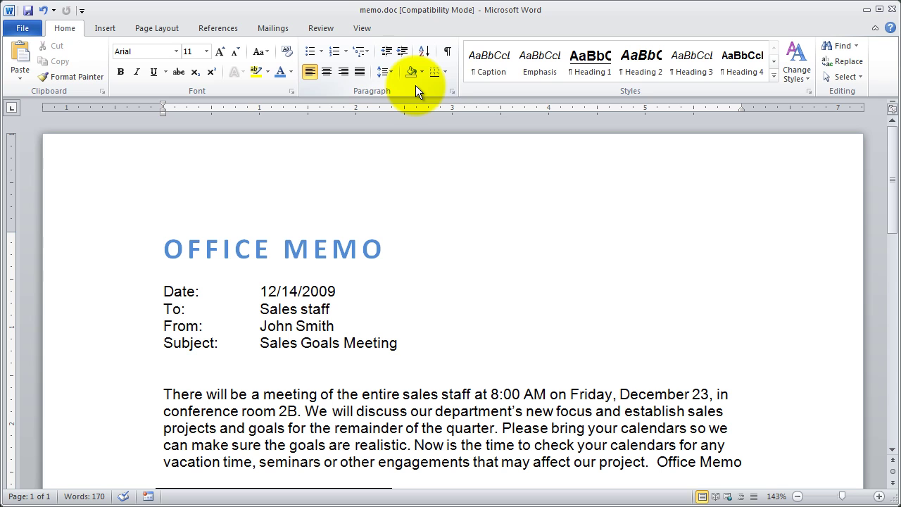
- Indent the first body paragraph right and back several times, leaving it at the left margin
{"action": "scroll", "coordinate": [414, 346], "scroll_direction": "down", "scroll_amount": 1}
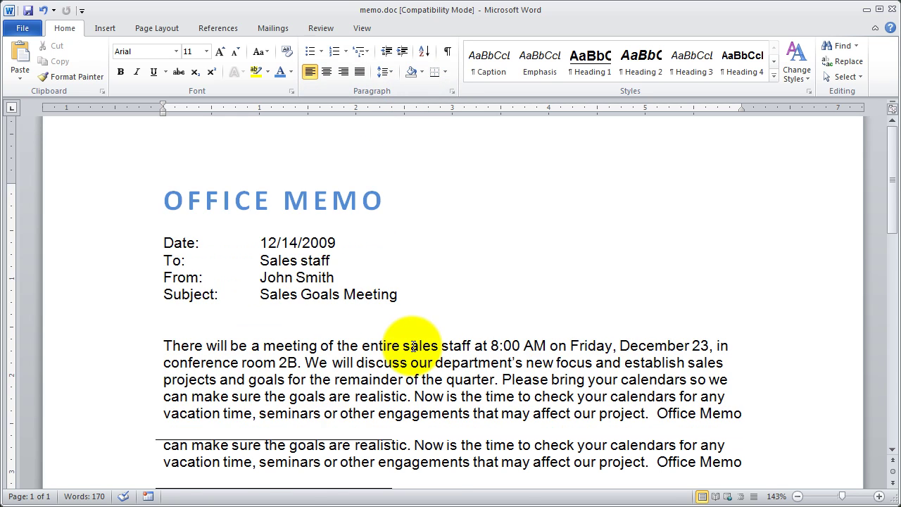
{"action": "scroll", "coordinate": [413, 345], "scroll_direction": "down", "scroll_amount": 2}
{"action": "double_click", "coordinate": [106, 279]}
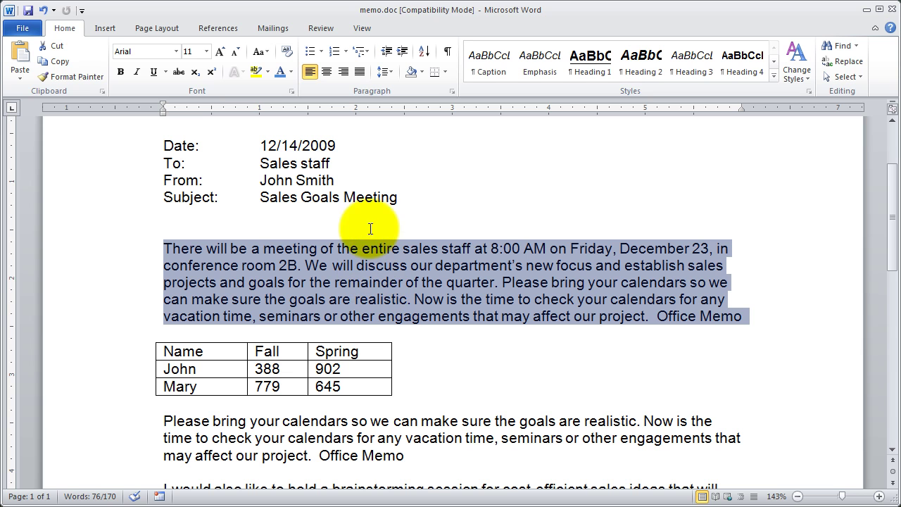
{"action": "left_click", "coordinate": [403, 53]}
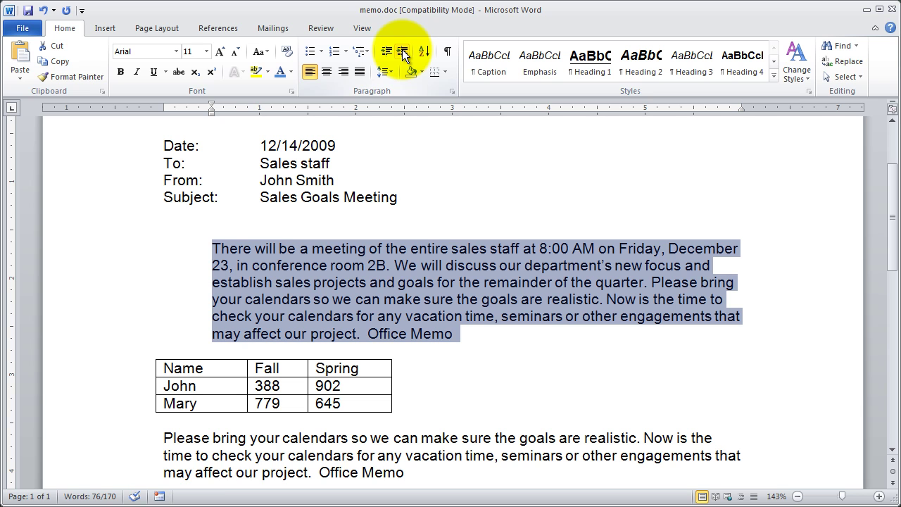
{"action": "left_click", "coordinate": [386, 53]}
{"action": "left_click", "coordinate": [402, 53]}
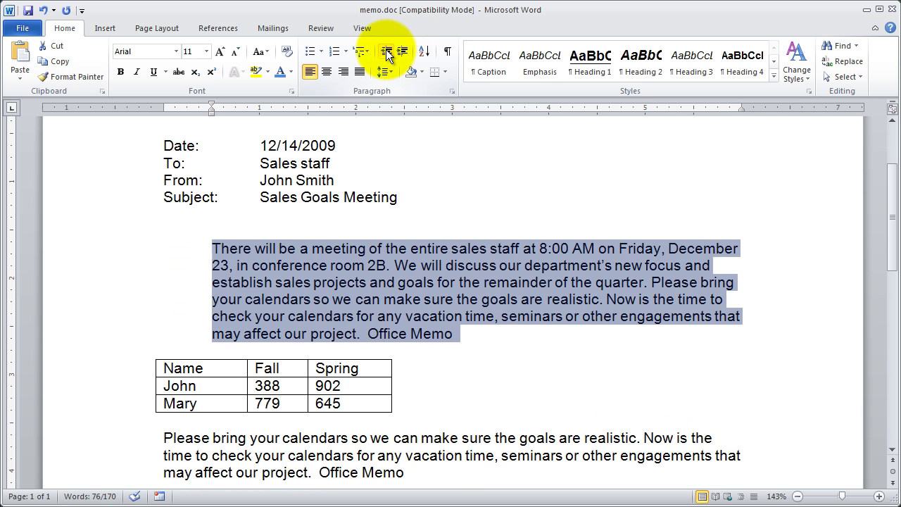
{"action": "left_click", "coordinate": [386, 53]}
{"action": "left_click", "coordinate": [402, 53]}
{"action": "left_click", "coordinate": [387, 53]}
{"action": "left_click", "coordinate": [402, 53]}
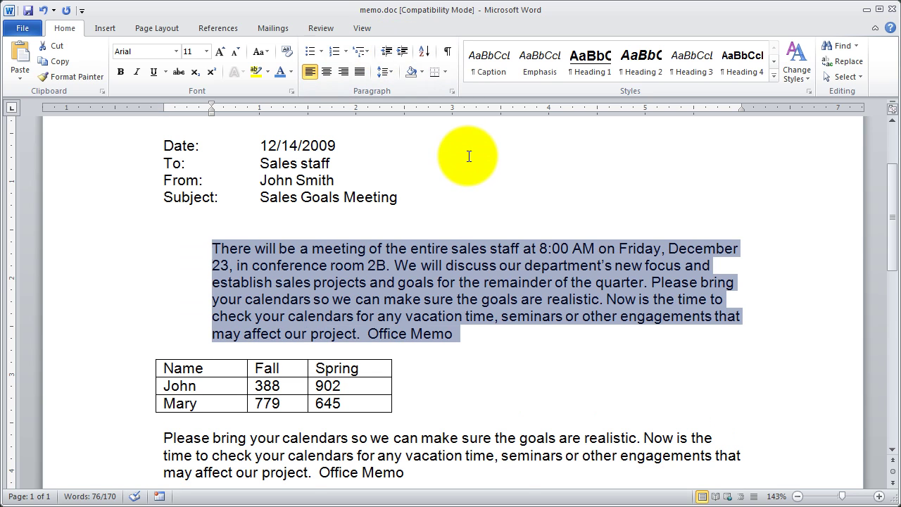
{"action": "left_click", "coordinate": [386, 52]}
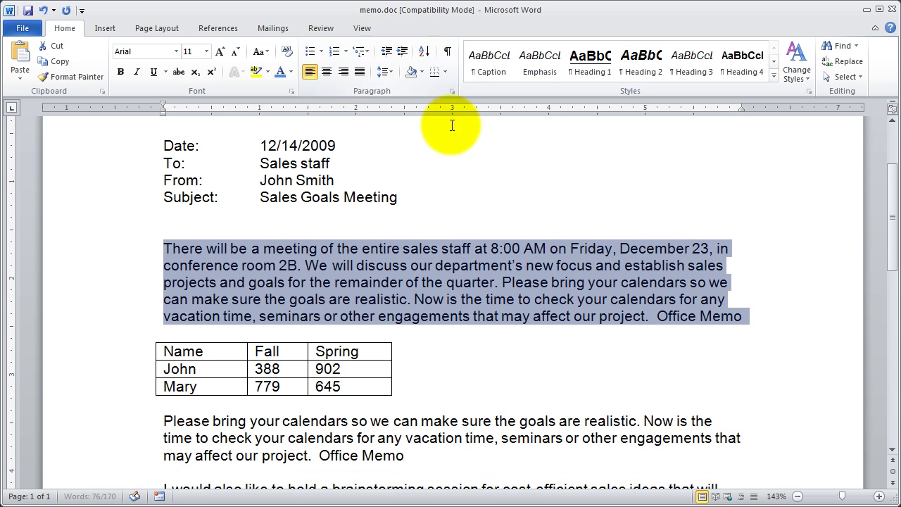
{"action": "left_click", "coordinate": [548, 258]}
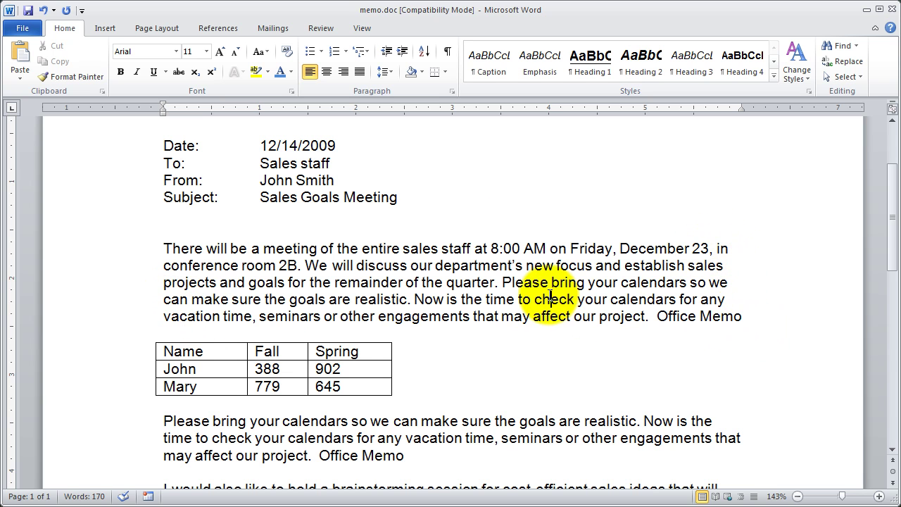
- Try Center, Align Right and Justify on the first body paragraph, ending left-aligned
{"action": "left_click", "coordinate": [323, 73]}
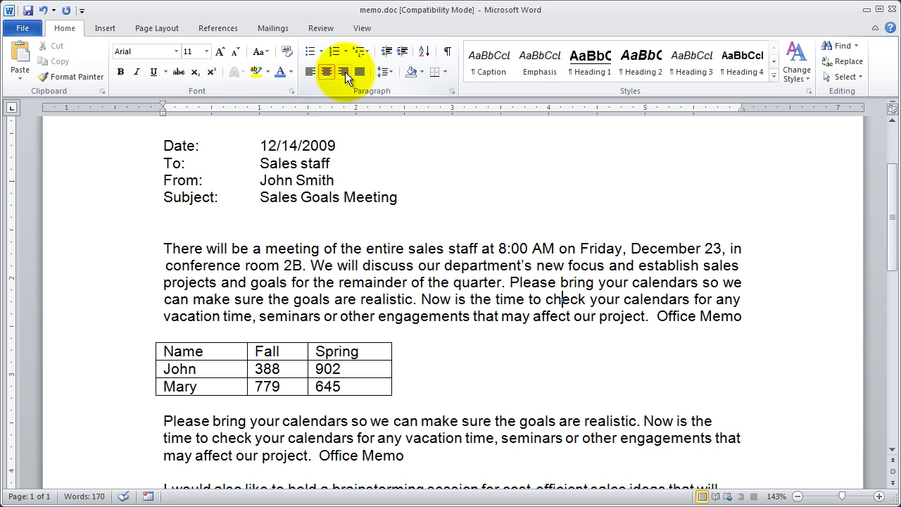
{"action": "left_click", "coordinate": [345, 73]}
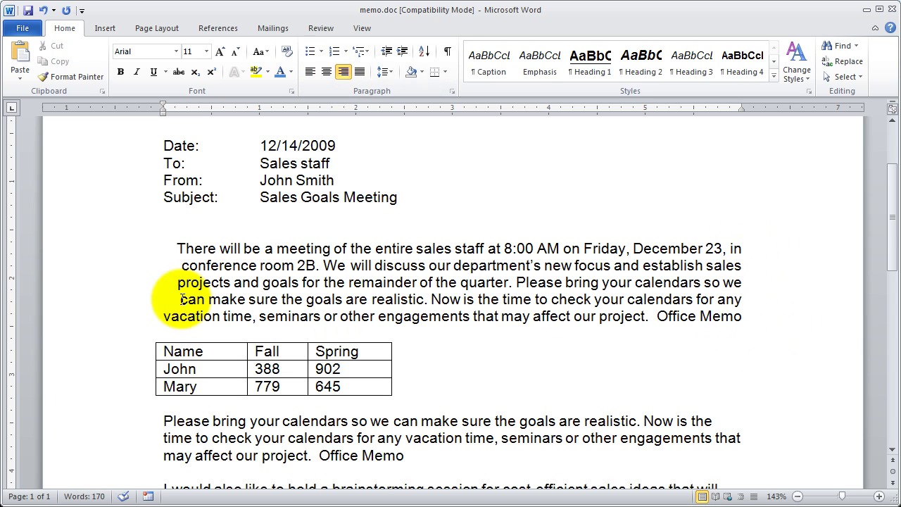
{"action": "left_click", "coordinate": [359, 72]}
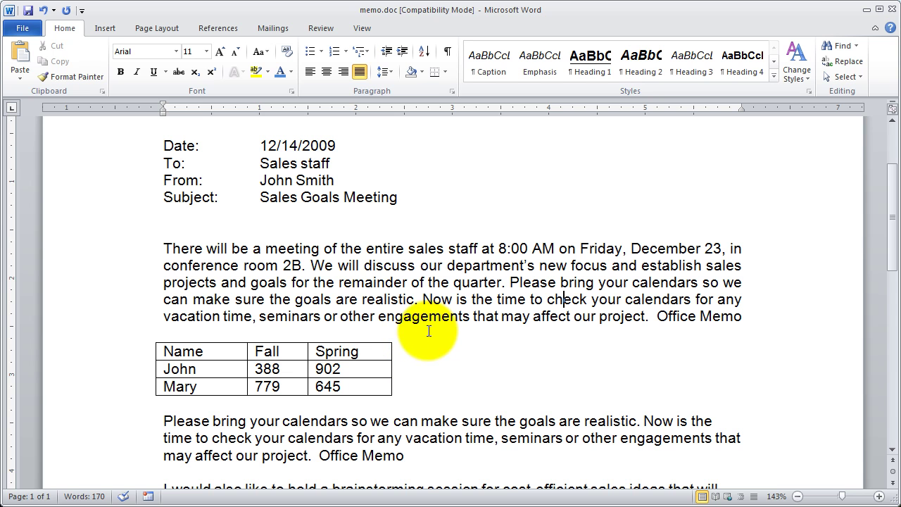
{"action": "left_click", "coordinate": [313, 72]}
{"action": "scroll", "coordinate": [483, 299], "scroll_direction": "up", "scroll_amount": 1}
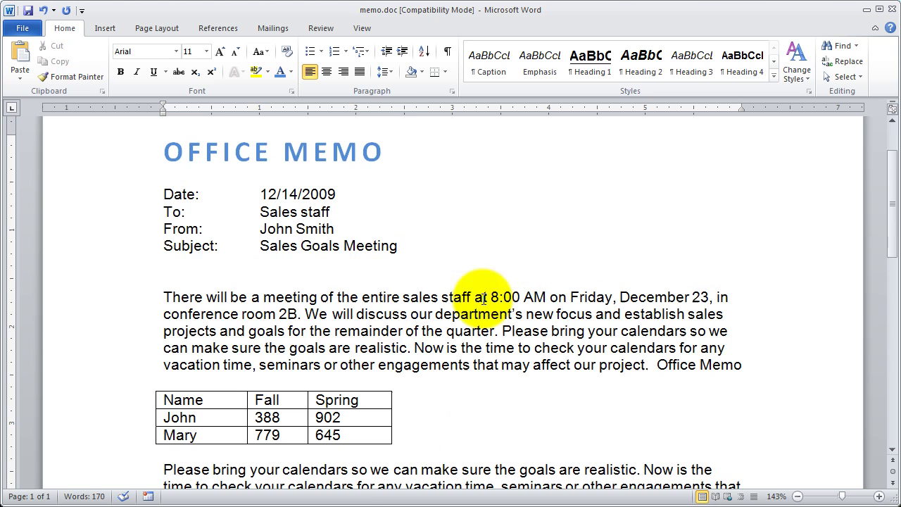
{"action": "left_click", "coordinate": [359, 73]}
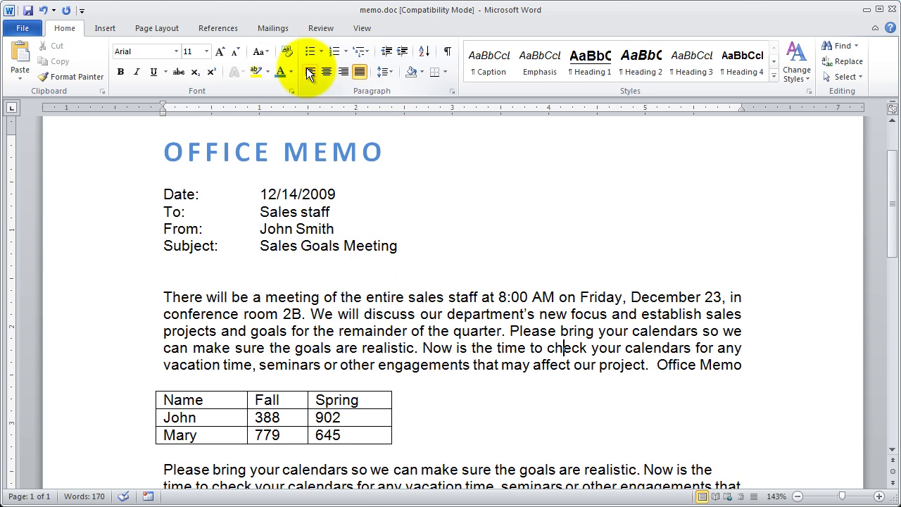
{"action": "left_click", "coordinate": [309, 73]}
{"action": "left_click", "coordinate": [359, 72]}
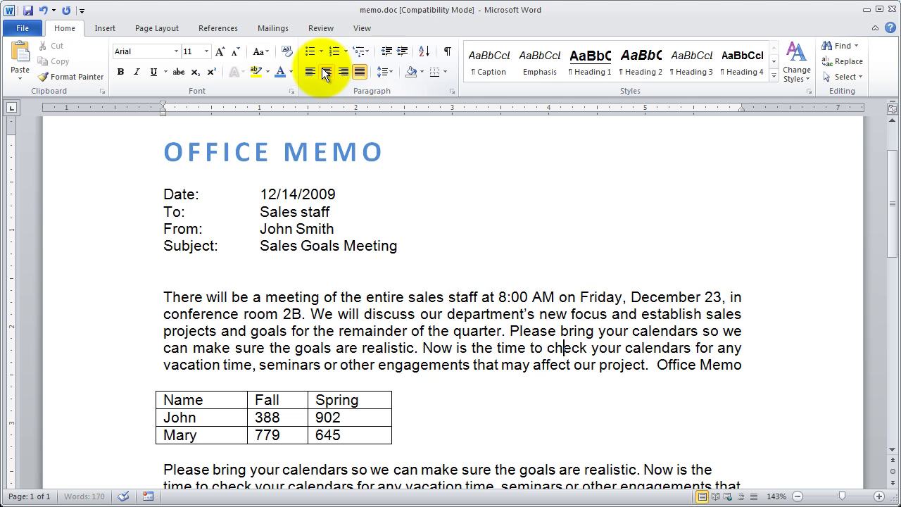
{"action": "left_click", "coordinate": [310, 73]}
{"action": "left_click", "coordinate": [360, 72]}
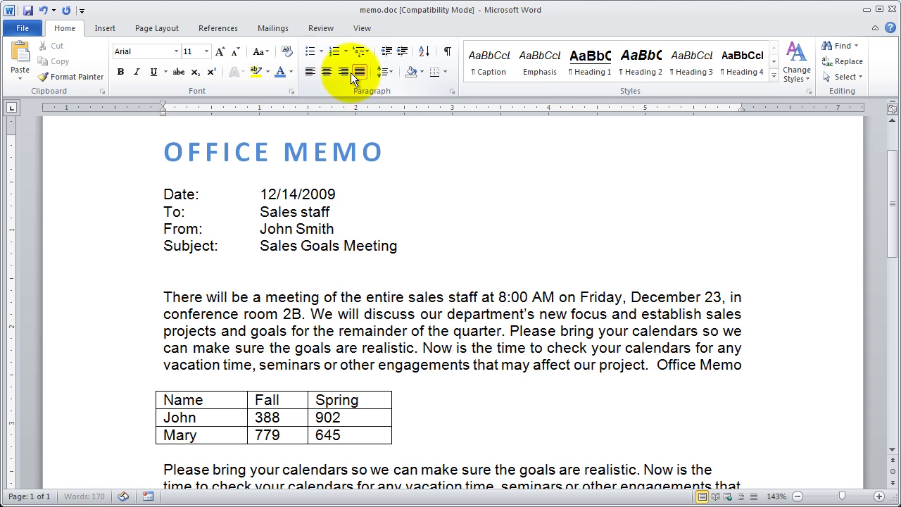
{"action": "left_click", "coordinate": [310, 72]}
{"action": "scroll", "coordinate": [561, 283], "scroll_direction": "up", "scroll_amount": 2}
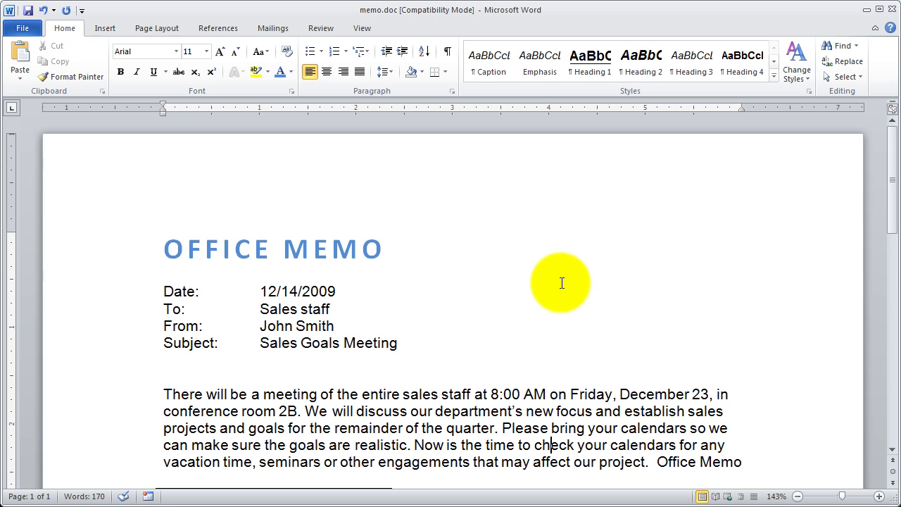
- Right-align the OFFICE MEMO title after trying Center and Justify on it
{"action": "left_click", "coordinate": [463, 284]}
{"action": "left_click", "coordinate": [136, 251]}
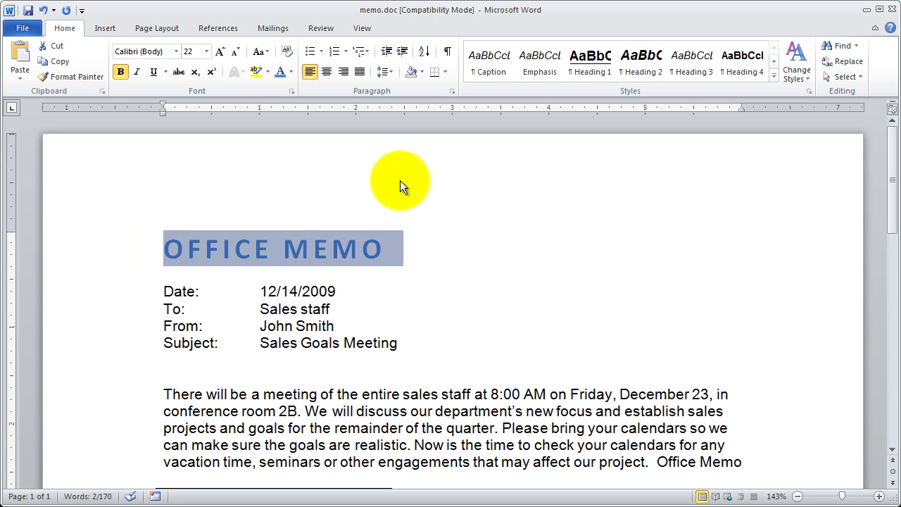
{"action": "left_click", "coordinate": [325, 72]}
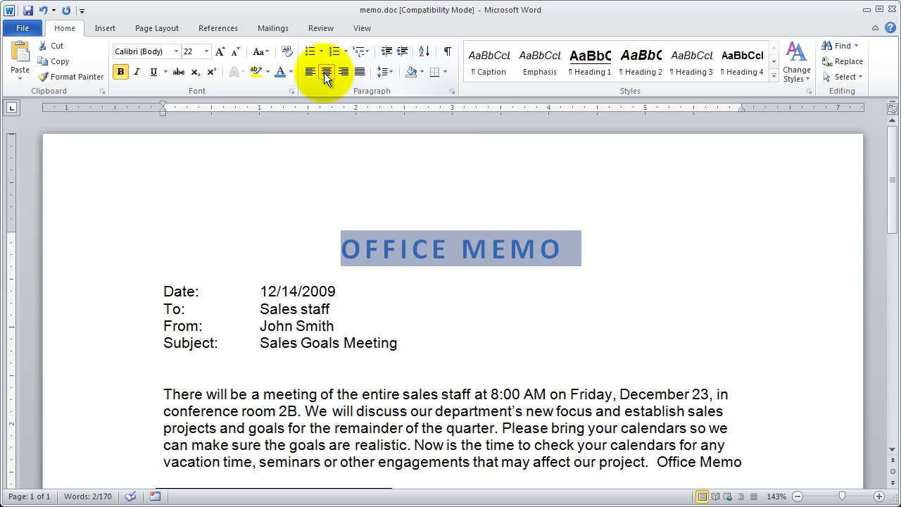
{"action": "left_click", "coordinate": [343, 71]}
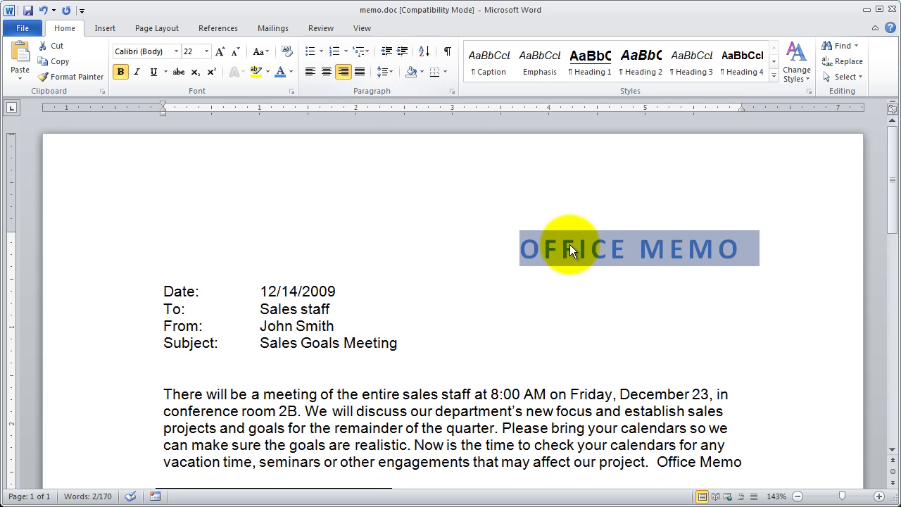
{"action": "left_click", "coordinate": [359, 72]}
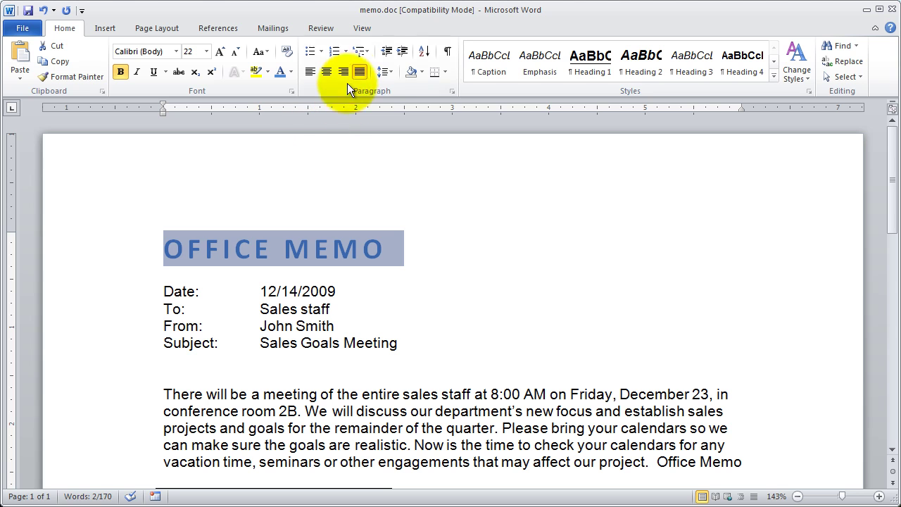
{"action": "left_click", "coordinate": [339, 72]}
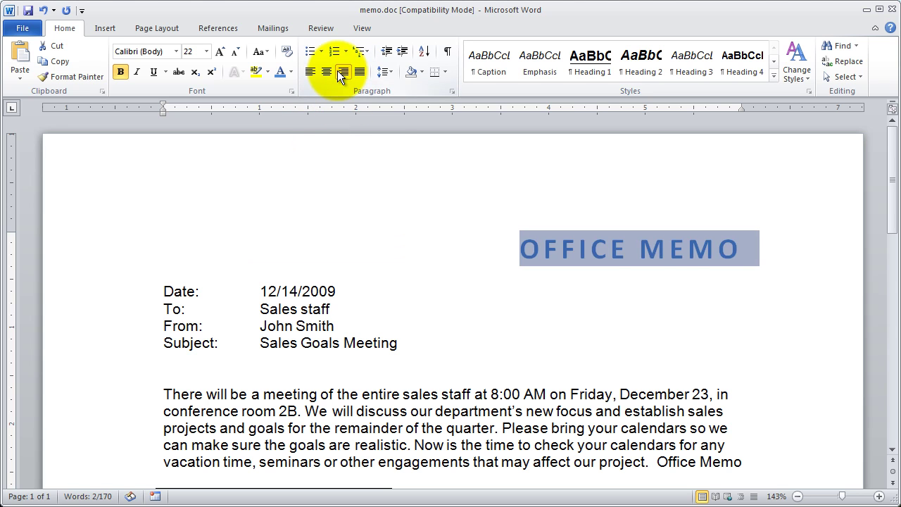
{"action": "left_click", "coordinate": [608, 234]}
{"action": "scroll", "coordinate": [699, 299], "scroll_direction": "down", "scroll_amount": 3}
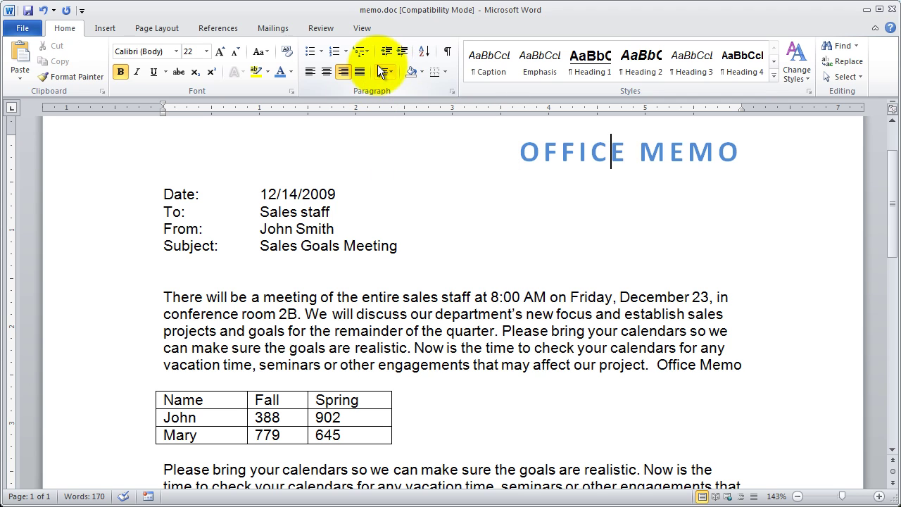
{"action": "double_click", "coordinate": [127, 338]}
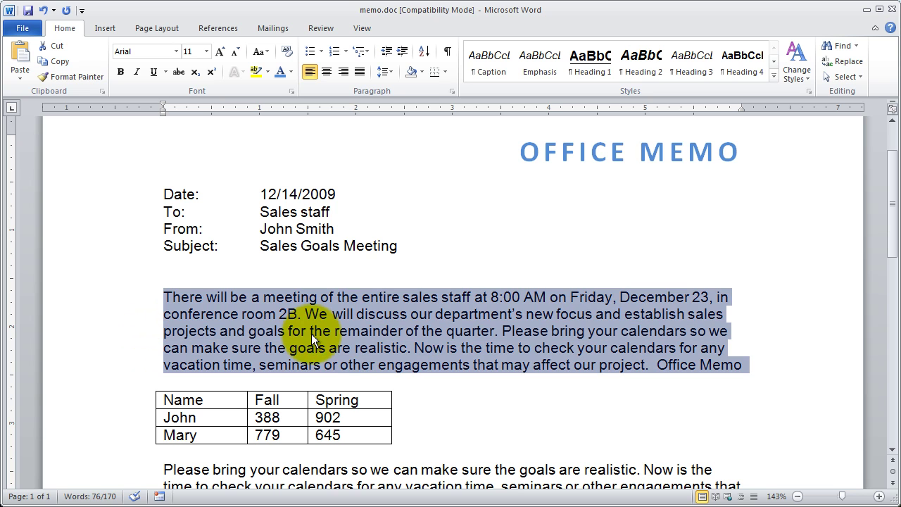
- Set the first body paragraph's line spacing to 1.15, then change it to 1.5
{"action": "left_click", "coordinate": [394, 75]}
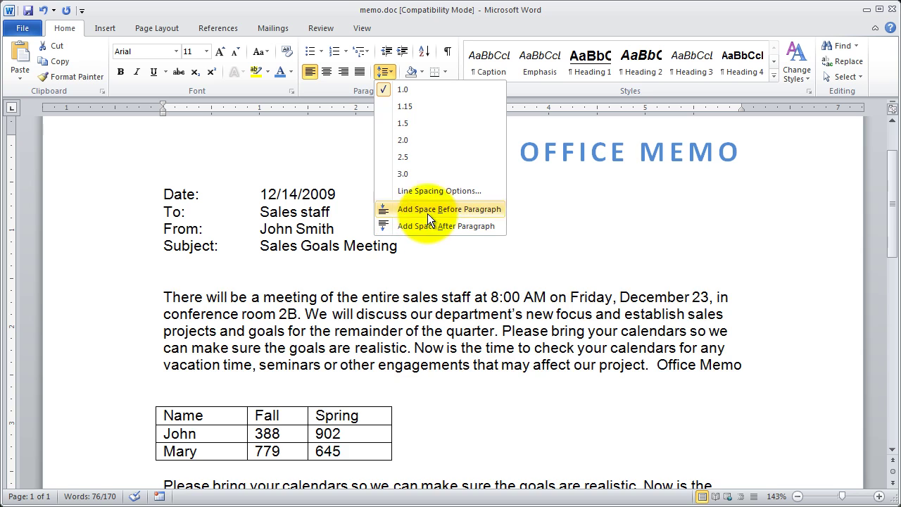
{"action": "left_click", "coordinate": [416, 106]}
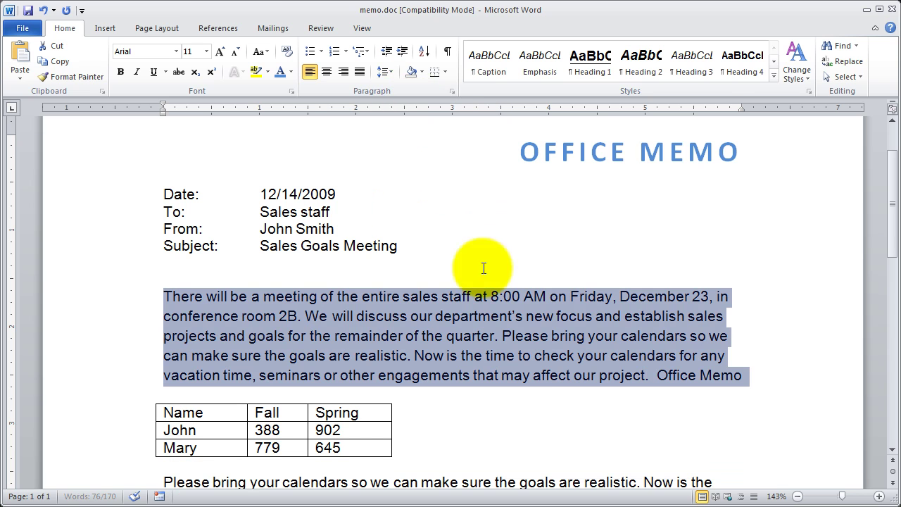
{"action": "left_click", "coordinate": [536, 421]}
{"action": "scroll", "coordinate": [330, 354], "scroll_direction": "down", "scroll_amount": 1}
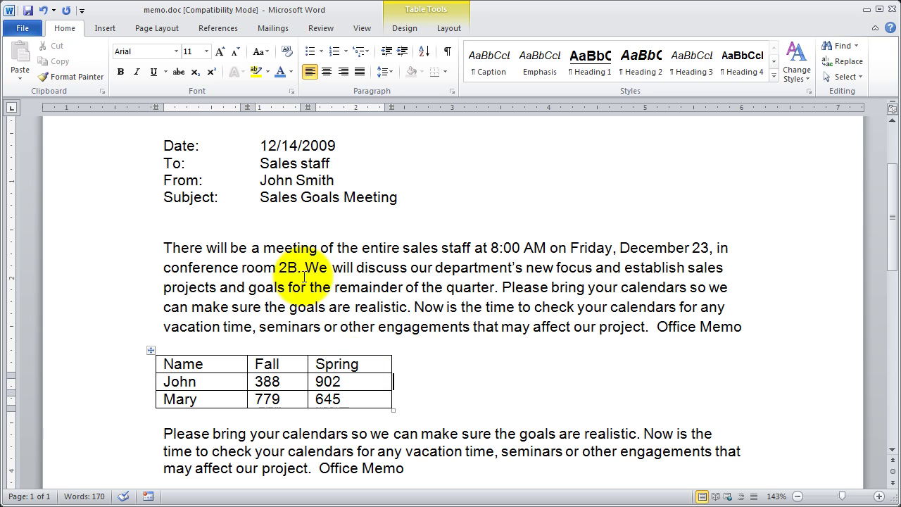
{"action": "triple_click", "coordinate": [249, 285]}
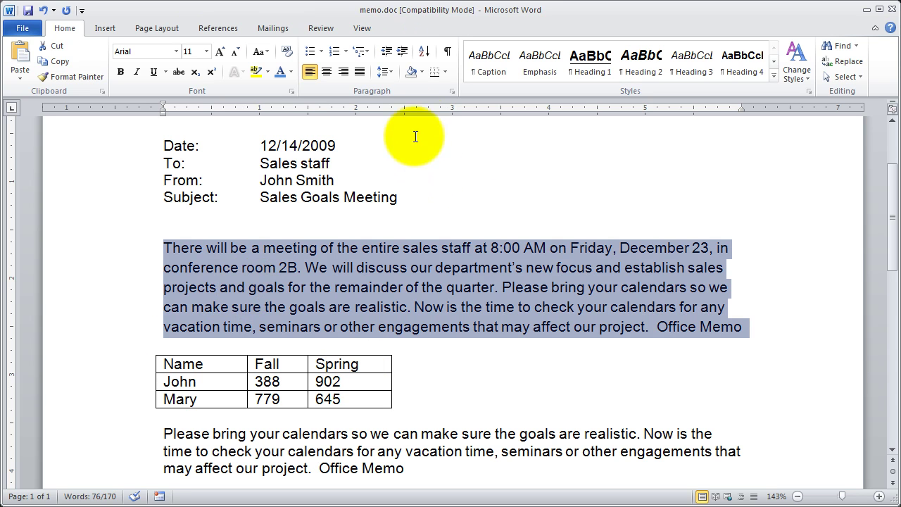
{"action": "left_click", "coordinate": [394, 73]}
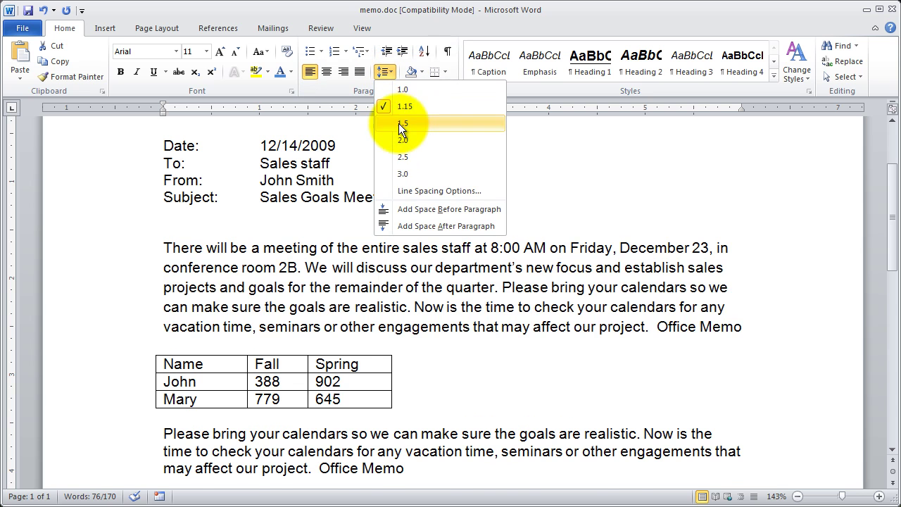
{"action": "left_click", "coordinate": [421, 124]}
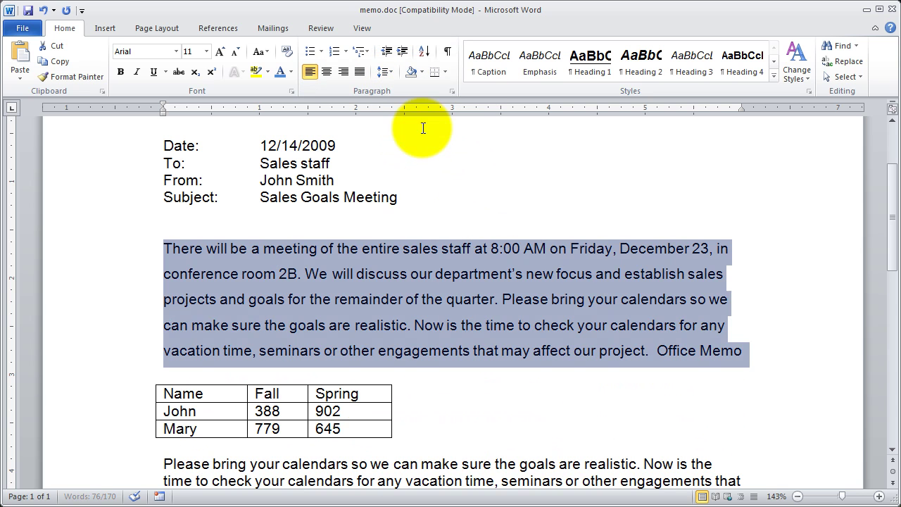
{"action": "left_click", "coordinate": [471, 300]}
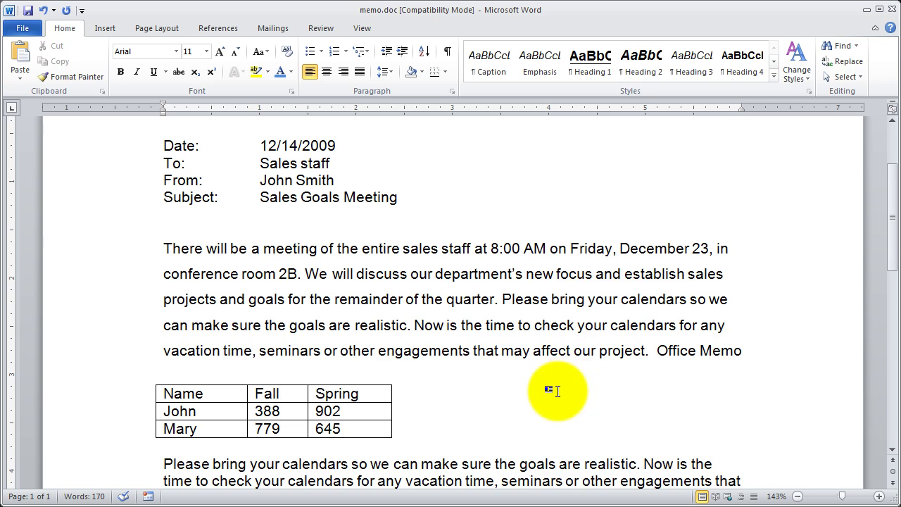
{"action": "scroll", "coordinate": [556, 392], "scroll_direction": "down", "scroll_amount": 2}
{"action": "scroll", "coordinate": [558, 392], "scroll_direction": "up", "scroll_amount": 1}
{"action": "scroll", "coordinate": [558, 392], "scroll_direction": "up", "scroll_amount": 1}
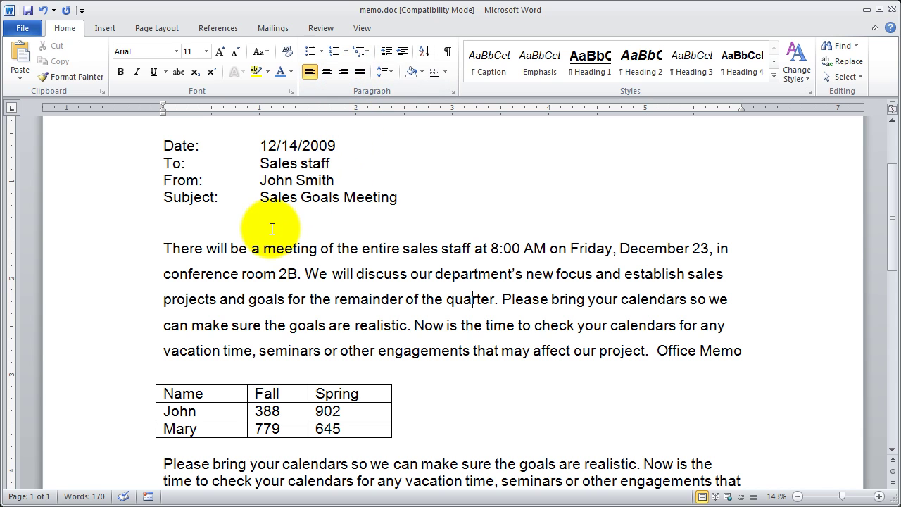
- Open the Paragraph dialog for the first body paragraph and toggle Mirror indents, leaving it off
{"action": "left_click", "coordinate": [450, 91]}
{"action": "left_click_drag", "start_coordinate": [400, 144], "coordinate": [528, 55]}
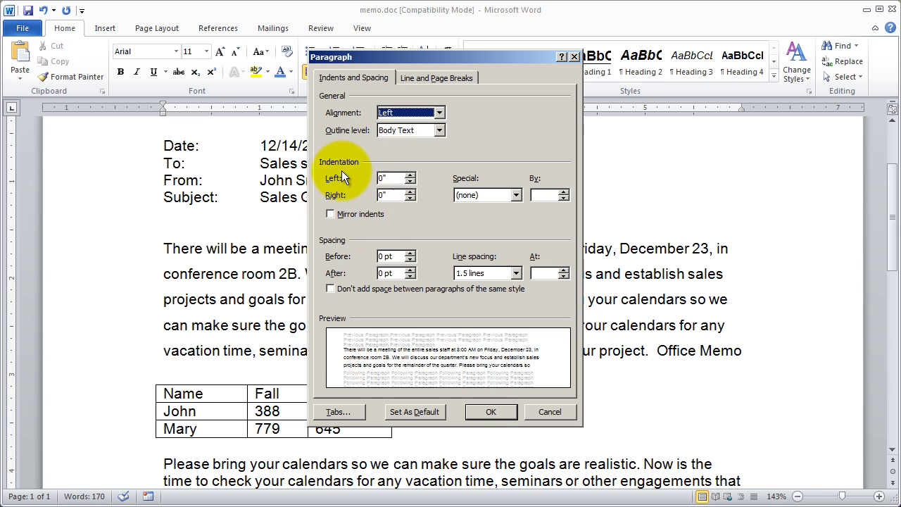
{"action": "left_click", "coordinate": [329, 214]}
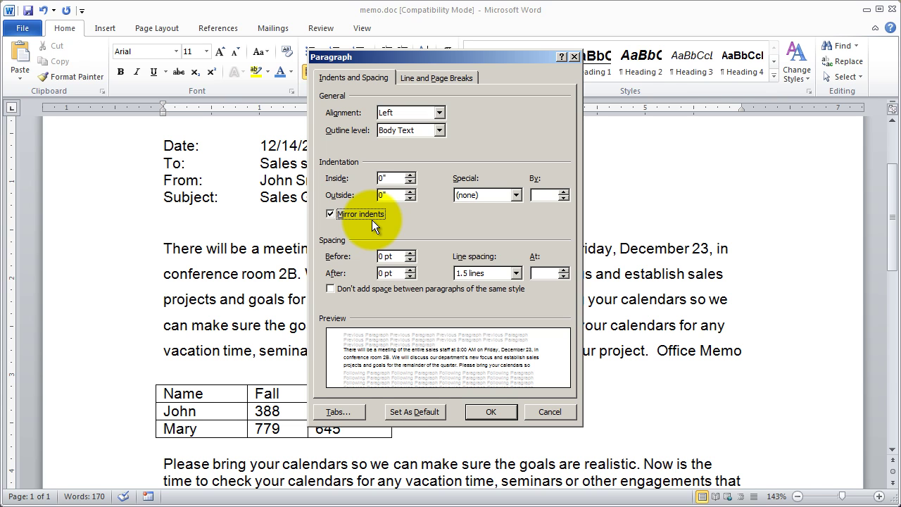
{"action": "left_click", "coordinate": [329, 214]}
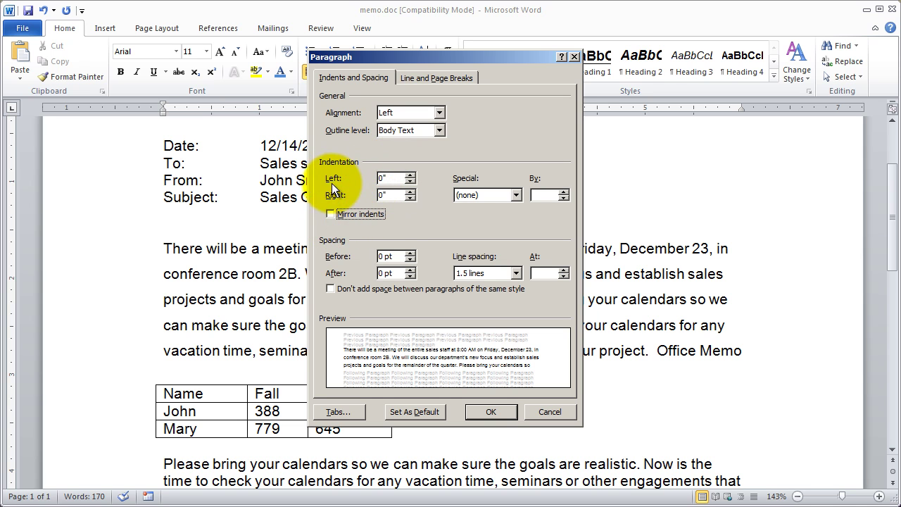
{"action": "left_click", "coordinate": [354, 215]}
{"action": "left_click", "coordinate": [360, 215]}
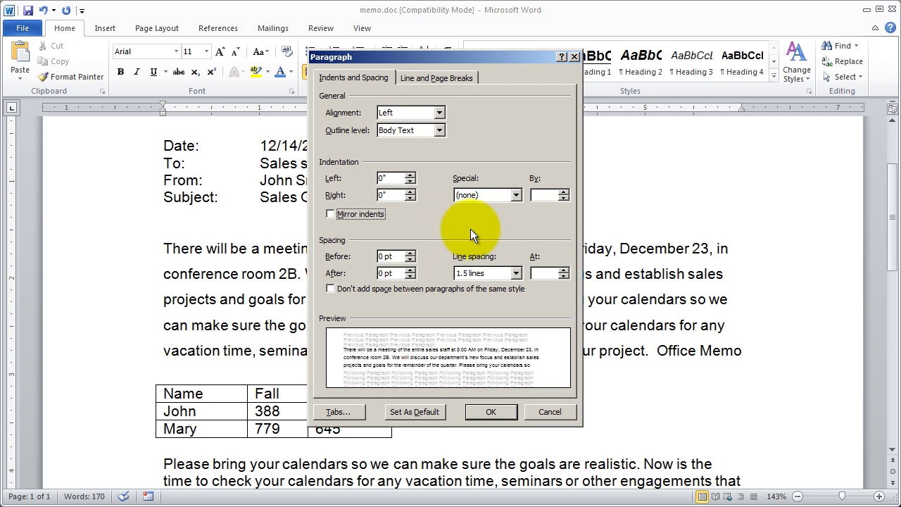
{"action": "left_click", "coordinate": [458, 194]}
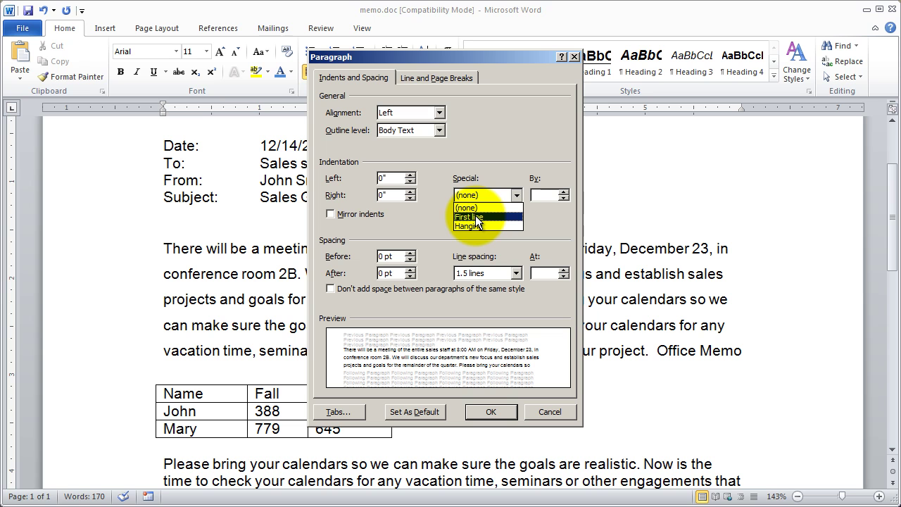
{"action": "left_click", "coordinate": [478, 218]}
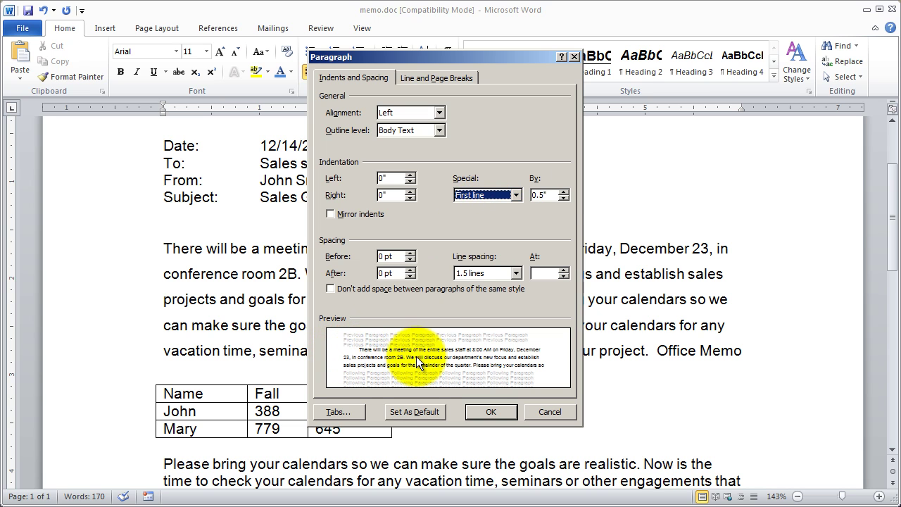
{"action": "left_click", "coordinate": [480, 196]}
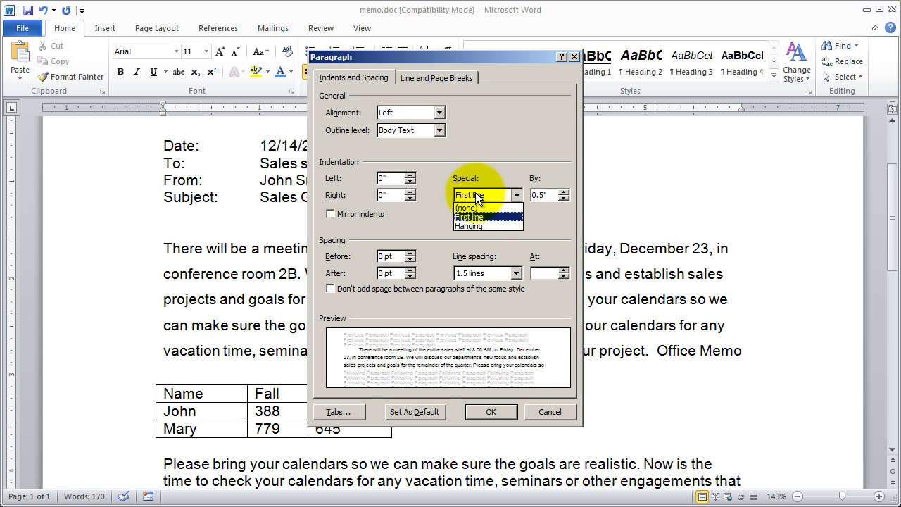
{"action": "left_click", "coordinate": [483, 225]}
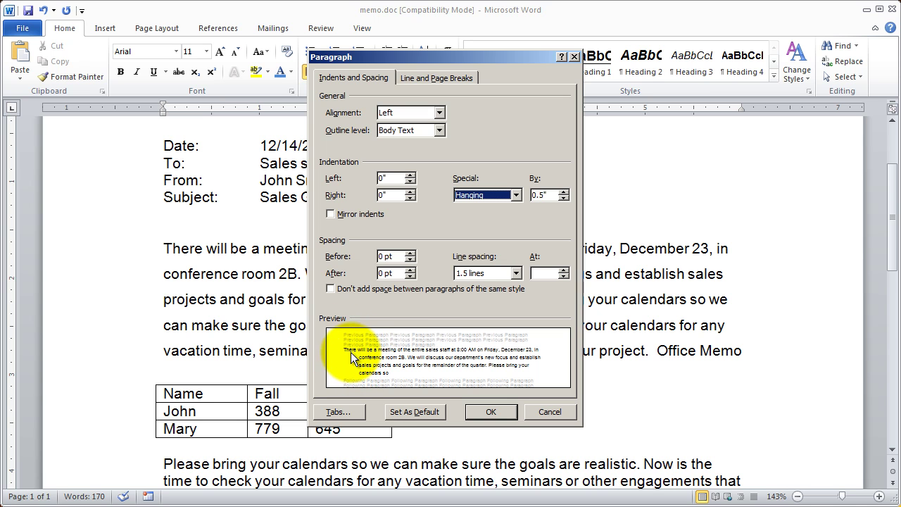
{"action": "left_click", "coordinate": [515, 196]}
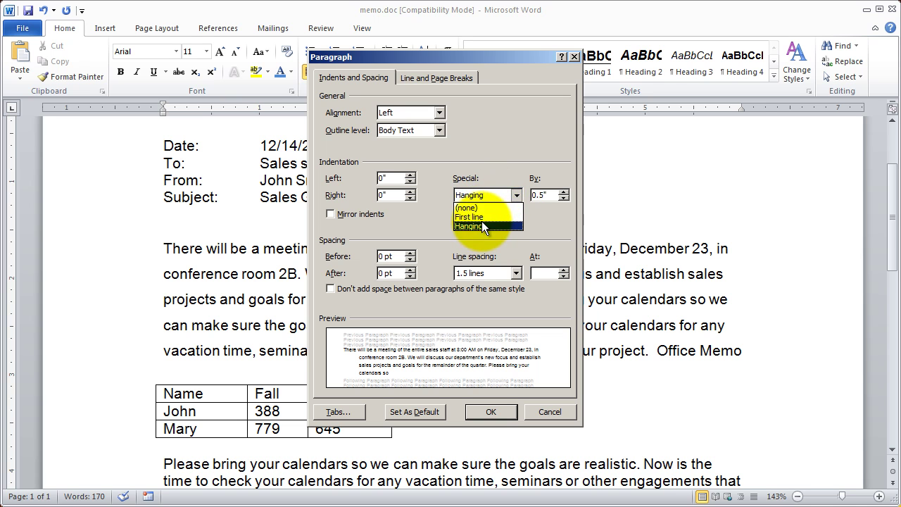
{"action": "left_click", "coordinate": [481, 217]}
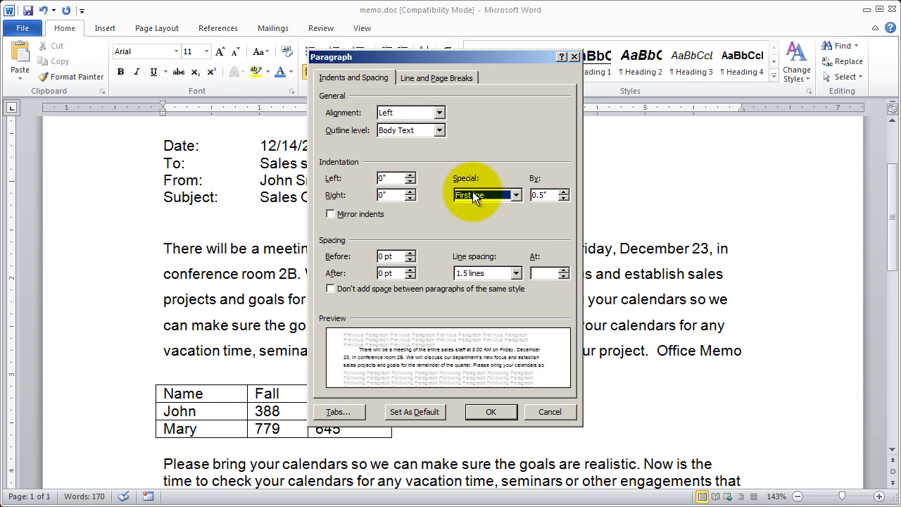
{"action": "left_click", "coordinate": [472, 193]}
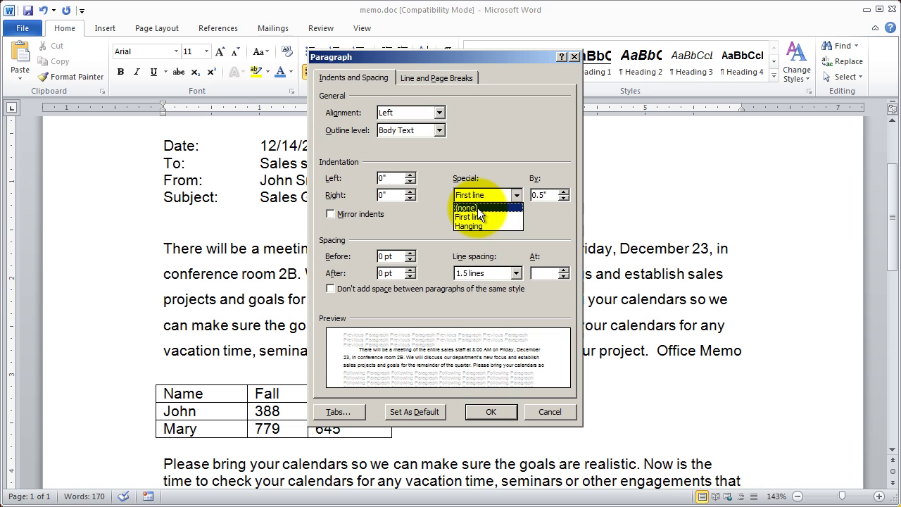
{"action": "left_click", "coordinate": [478, 208]}
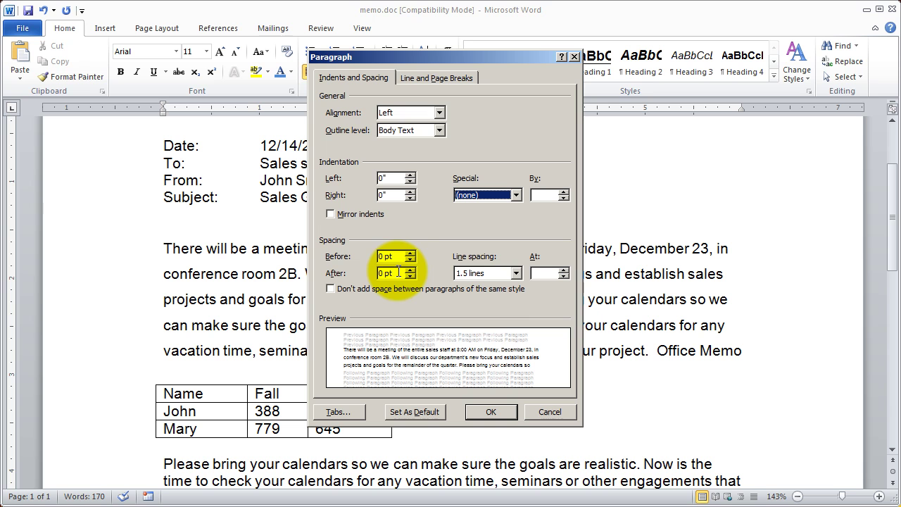
- Cancel the Paragraph dialog and place the cursor on the empty line below Office Memo
{"action": "left_click", "coordinate": [548, 412]}
{"action": "scroll", "coordinate": [605, 401], "scroll_direction": "down", "scroll_amount": 2}
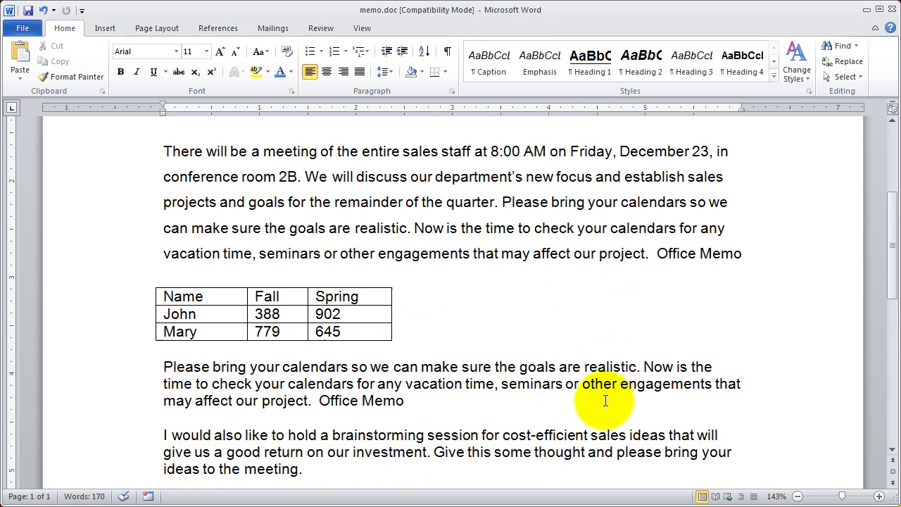
{"action": "scroll", "coordinate": [605, 400], "scroll_direction": "down", "scroll_amount": 2}
{"action": "left_click", "coordinate": [129, 323]}
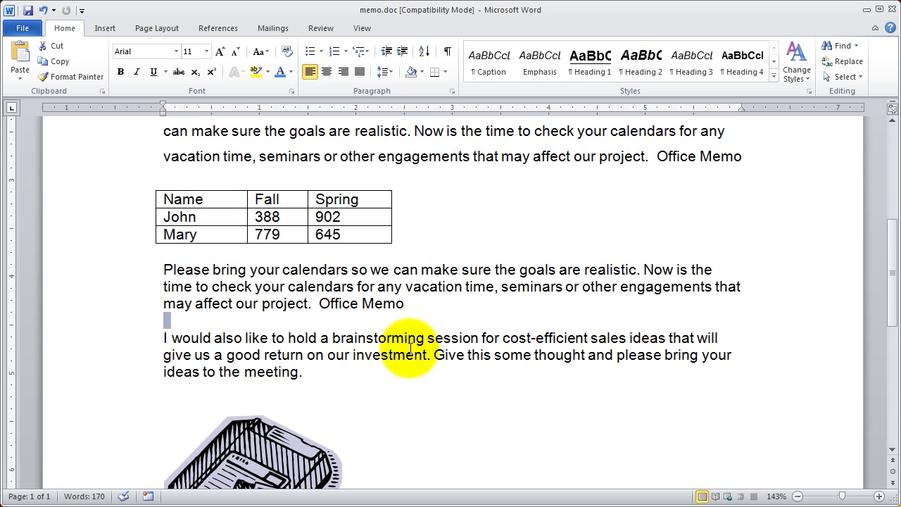
{"action": "left_click", "coordinate": [392, 325]}
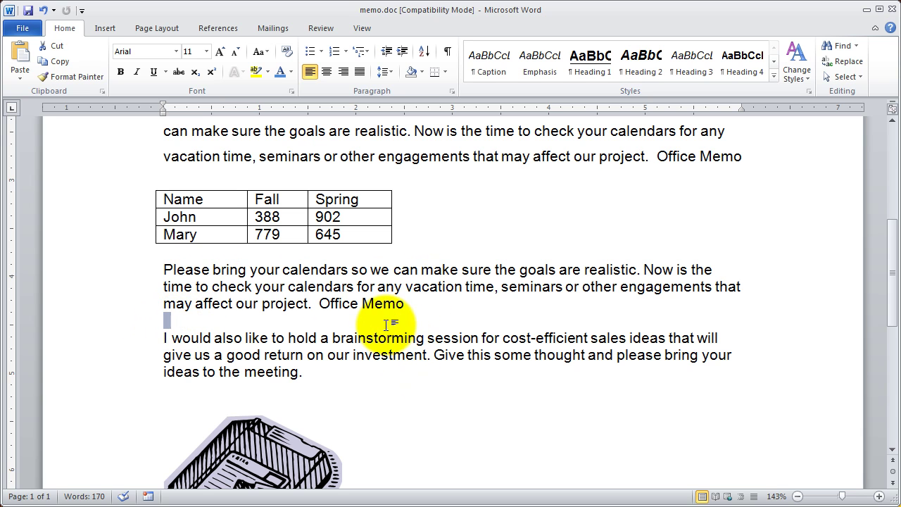
- Show formatting marks and inspect the empty paragraphs around the table
{"action": "left_click", "coordinate": [448, 53]}
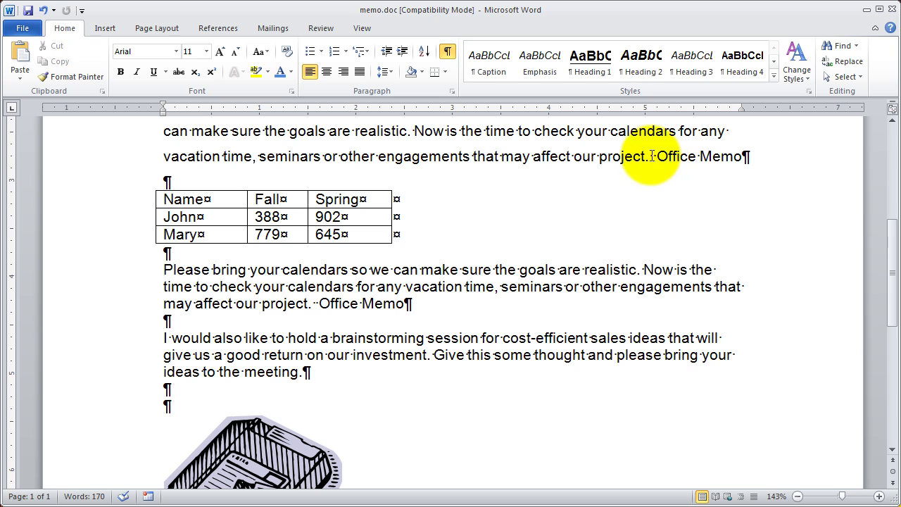
{"action": "left_click", "coordinate": [395, 198]}
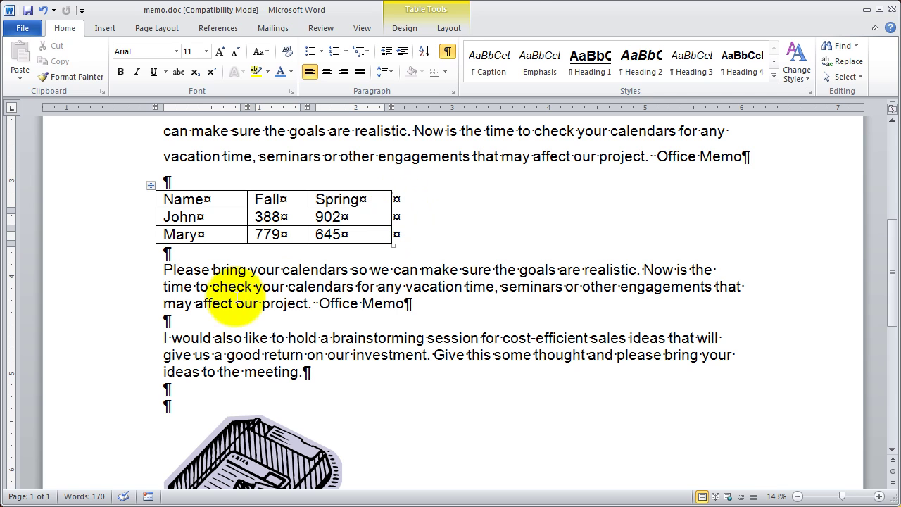
{"action": "left_click_drag", "start_coordinate": [164, 252], "coordinate": [173, 253]}
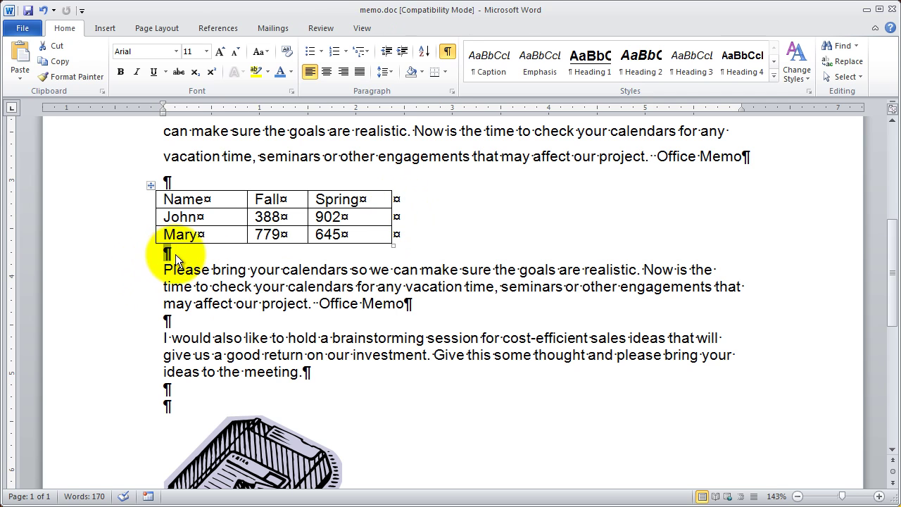
{"action": "left_click", "coordinate": [341, 303]}
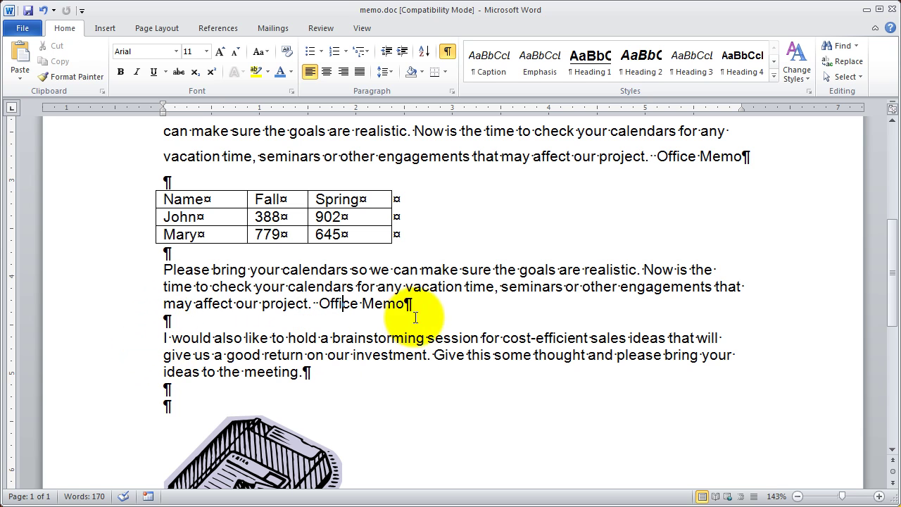
- Hide formatting marks and delete the blank line below 'Office Memo'
{"action": "left_click", "coordinate": [447, 51]}
{"action": "left_click", "coordinate": [208, 320]}
{"action": "key", "text": "BackSpace"}
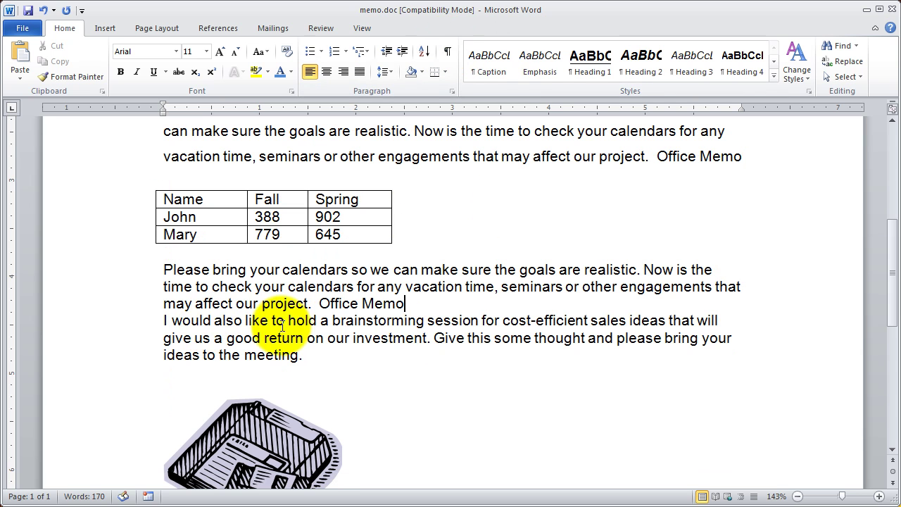
{"action": "key", "text": "Return"}
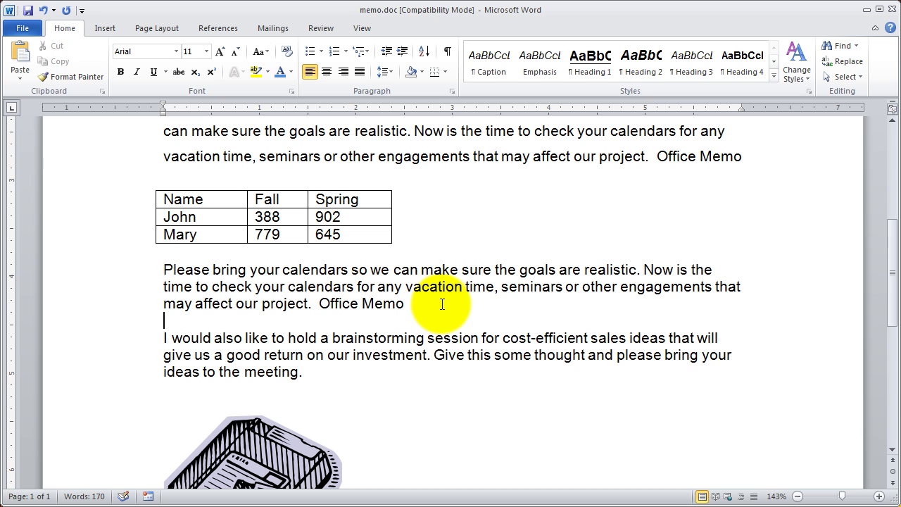
{"action": "left_click", "coordinate": [133, 321]}
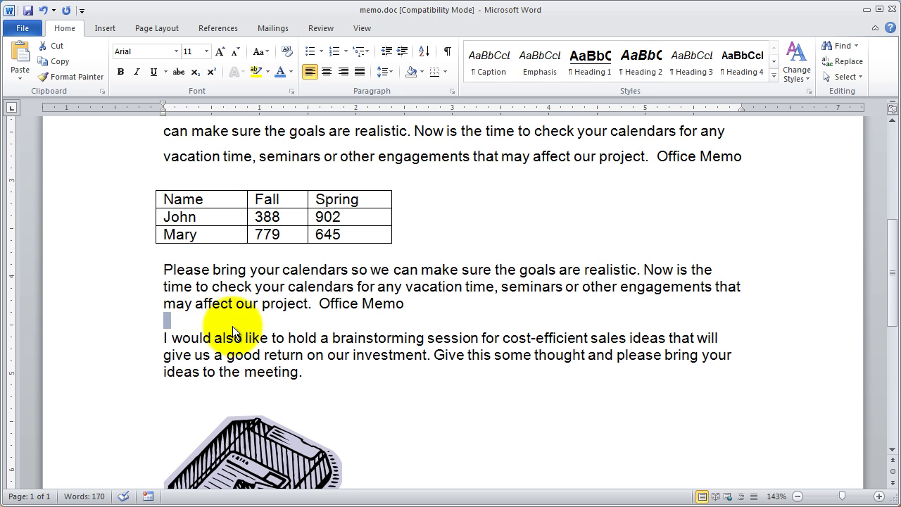
{"action": "key", "text": "Delete"}
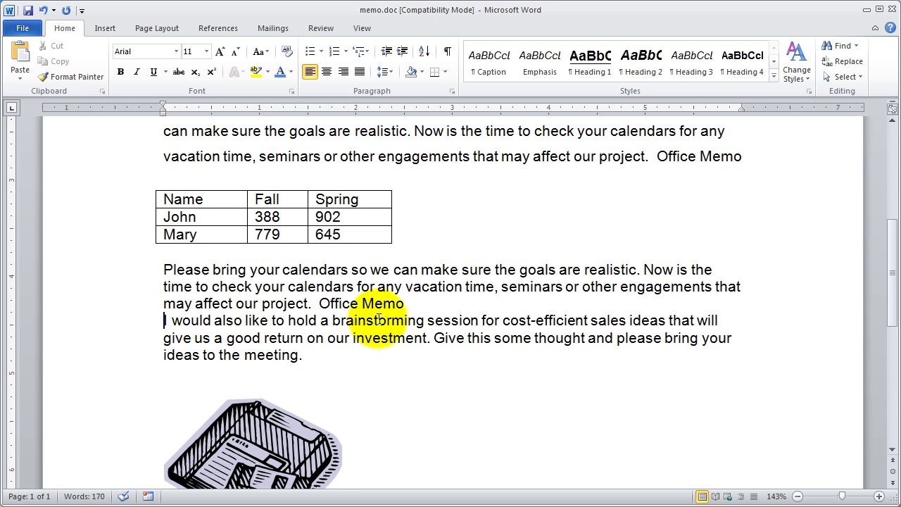
{"action": "left_click_drag", "start_coordinate": [124, 278], "coordinate": [135, 317]}
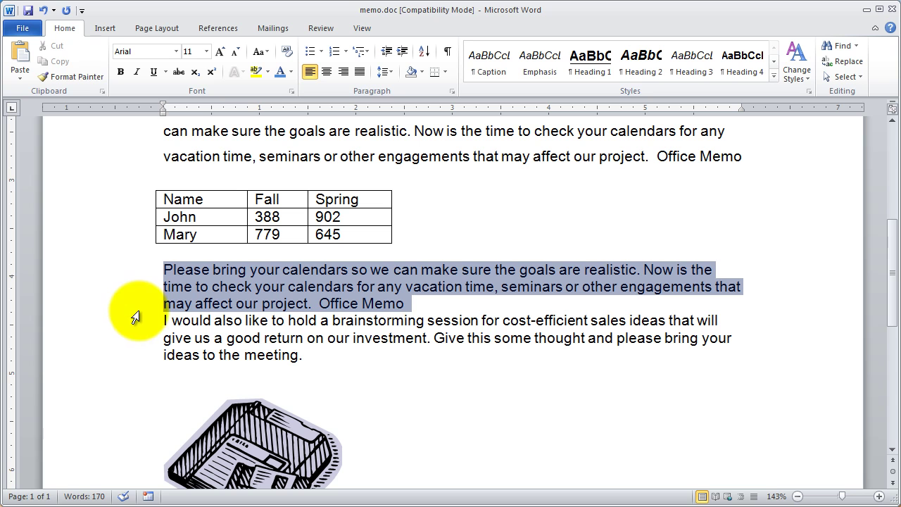
- Give the 'Please bring your calendars' paragraph 30 pt spacing after via the Paragraph dialog
{"action": "left_click", "coordinate": [358, 278]}
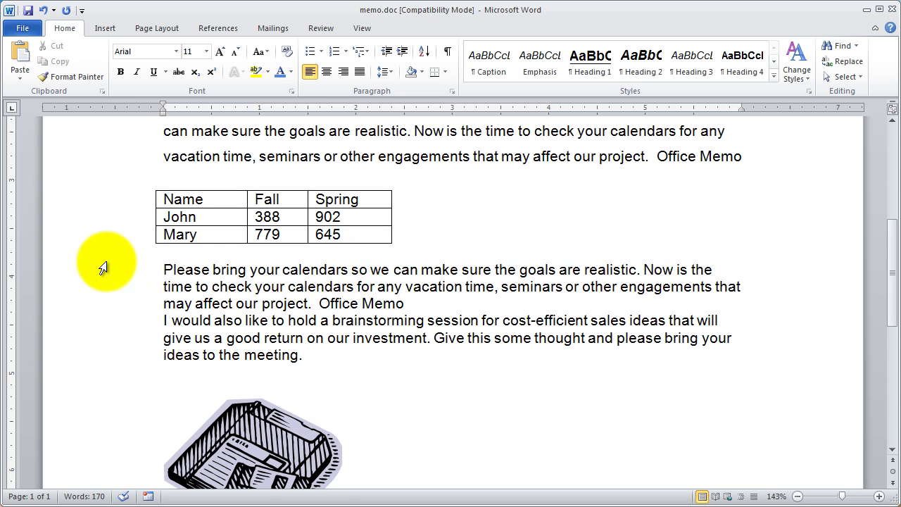
{"action": "left_click_drag", "start_coordinate": [103, 267], "coordinate": [119, 311]}
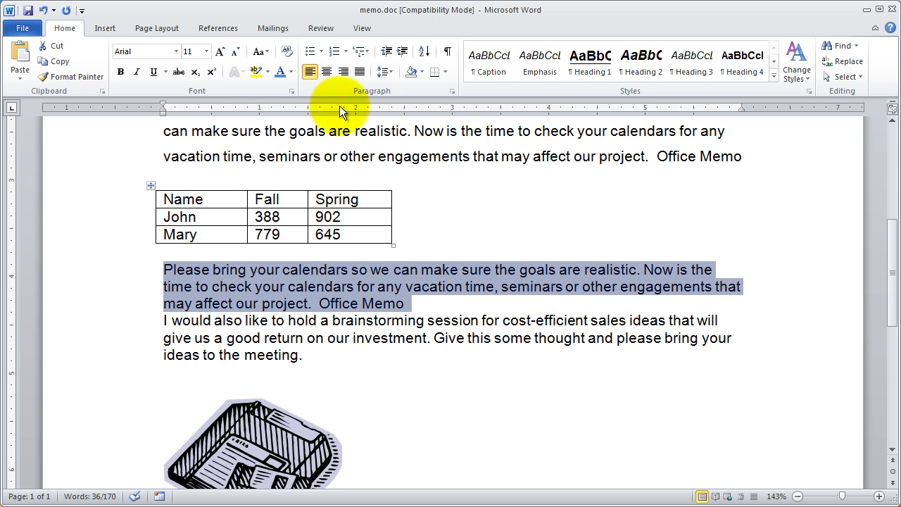
{"action": "left_click", "coordinate": [454, 92]}
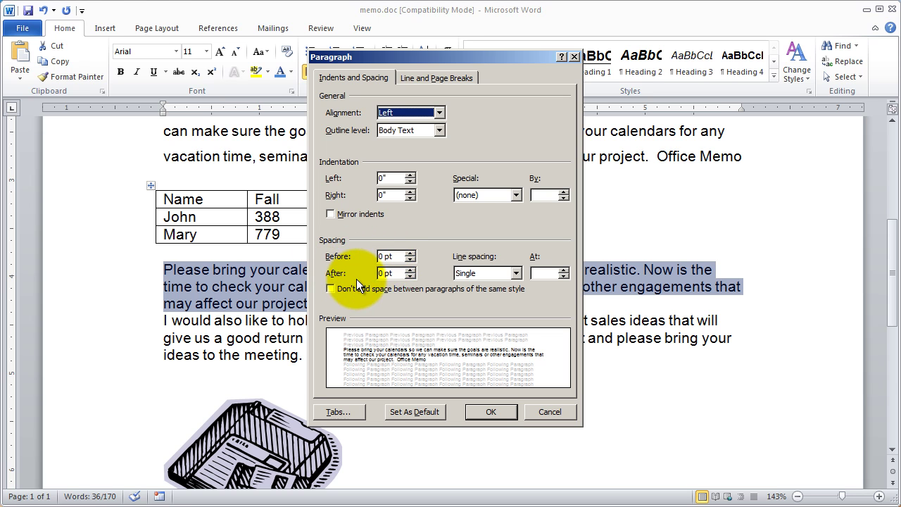
{"action": "left_click_drag", "start_coordinate": [465, 57], "coordinate": [645, 69]}
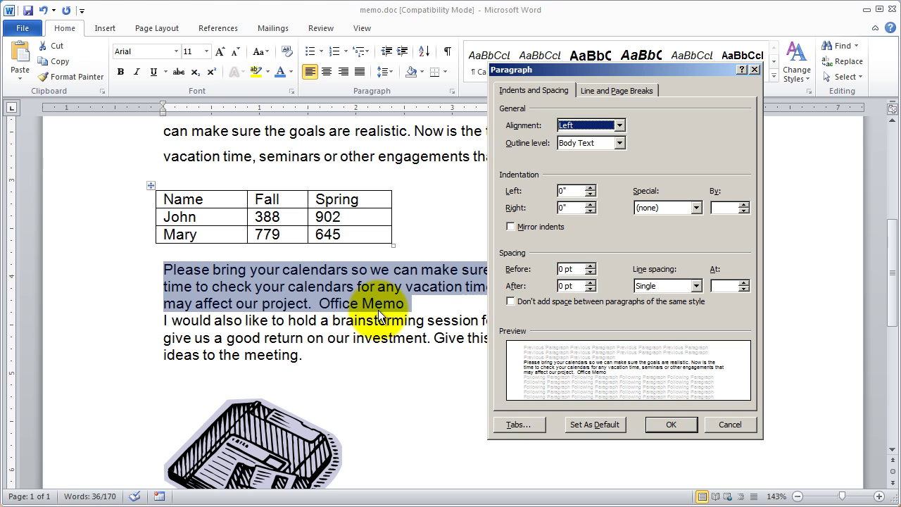
{"action": "left_click", "coordinate": [590, 282]}
{"action": "left_click", "coordinate": [590, 283]}
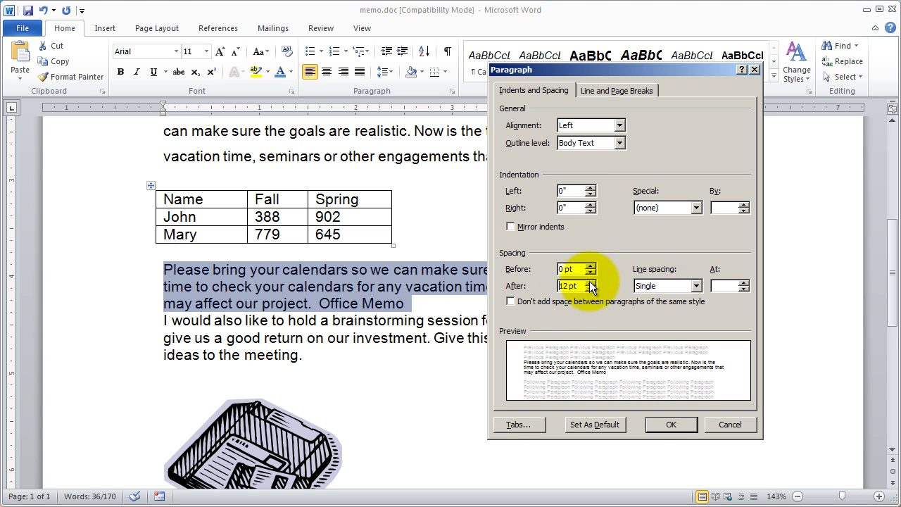
{"action": "left_click", "coordinate": [590, 282]}
{"action": "left_click", "coordinate": [590, 283]}
{"action": "left_click", "coordinate": [590, 282]}
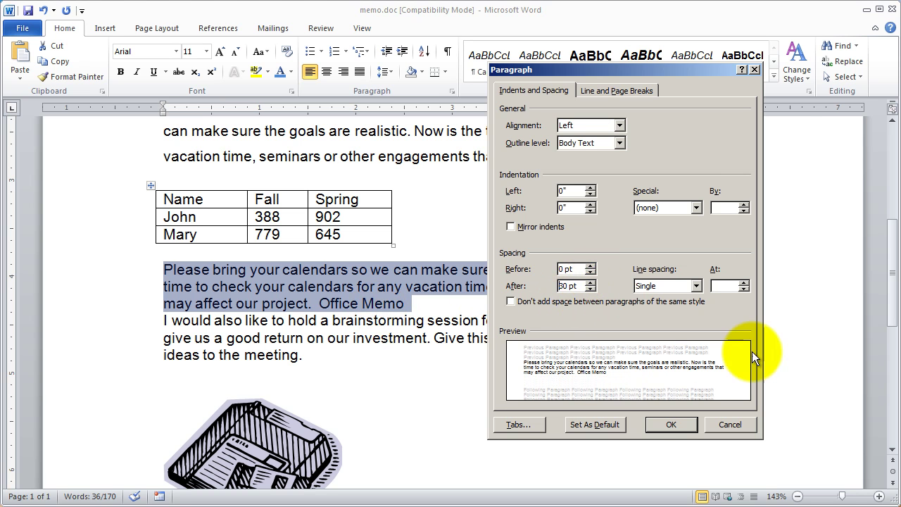
{"action": "left_click", "coordinate": [676, 422]}
{"action": "left_click", "coordinate": [480, 378]}
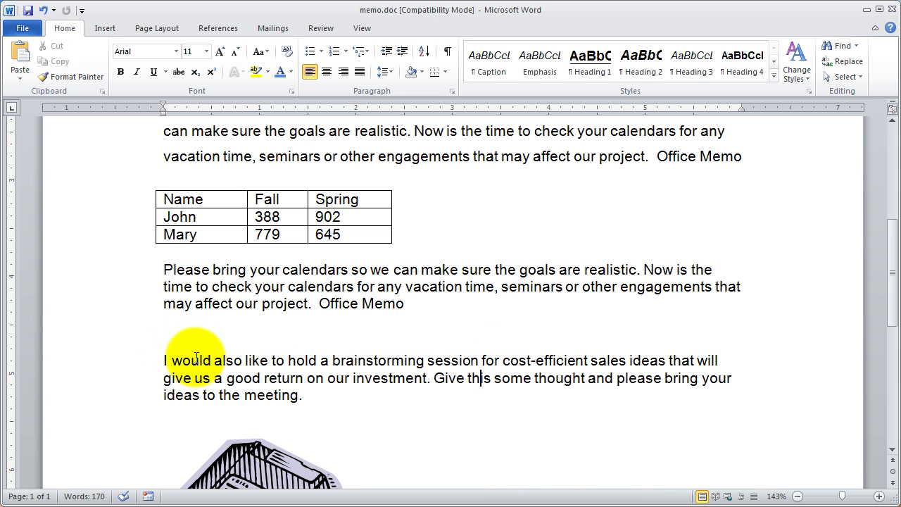
- Lower the 'Please bring your calendars' paragraph's spacing after from 30 pt to 12 pt
{"action": "double_click", "coordinate": [115, 289]}
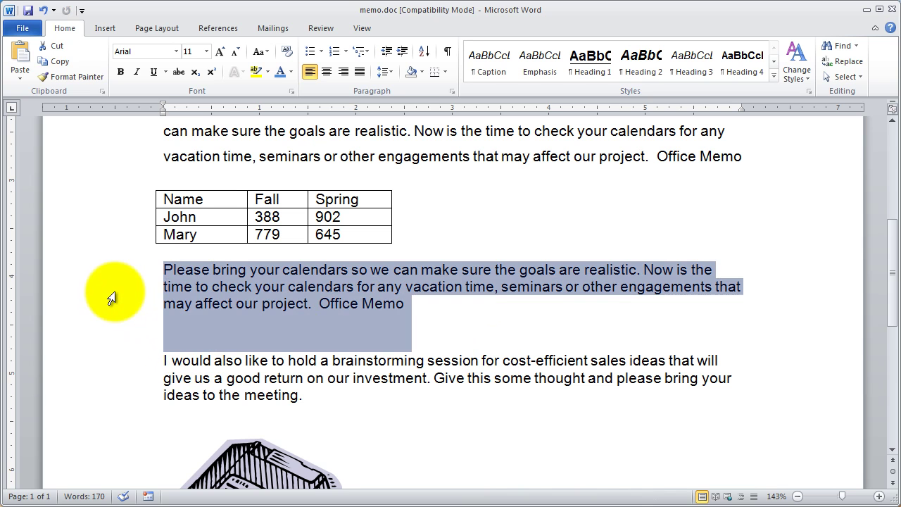
{"action": "left_click", "coordinate": [451, 91]}
{"action": "left_click_drag", "start_coordinate": [571, 64], "coordinate": [419, 77]}
{"action": "left_click", "coordinate": [439, 303]}
{"action": "left_click", "coordinate": [439, 303]}
{"action": "left_click", "coordinate": [439, 303]}
{"action": "left_click", "coordinate": [440, 304]}
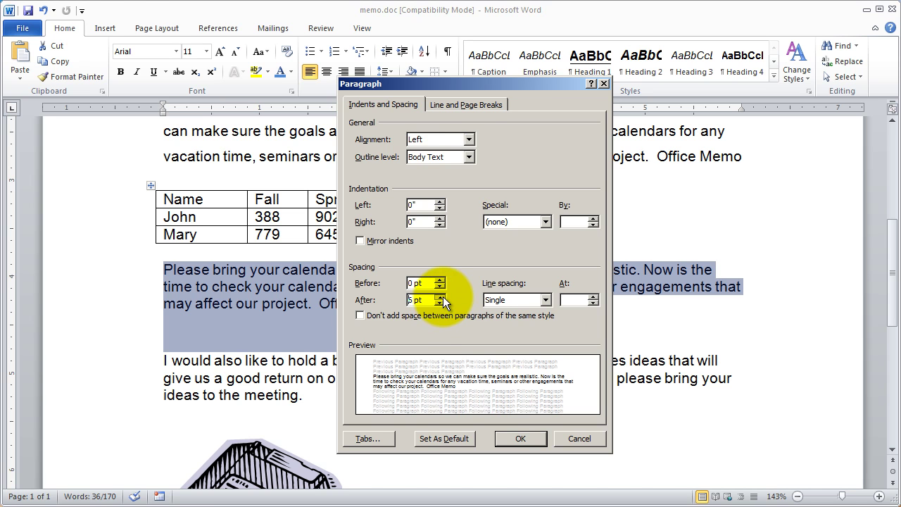
{"action": "left_click", "coordinate": [439, 296]}
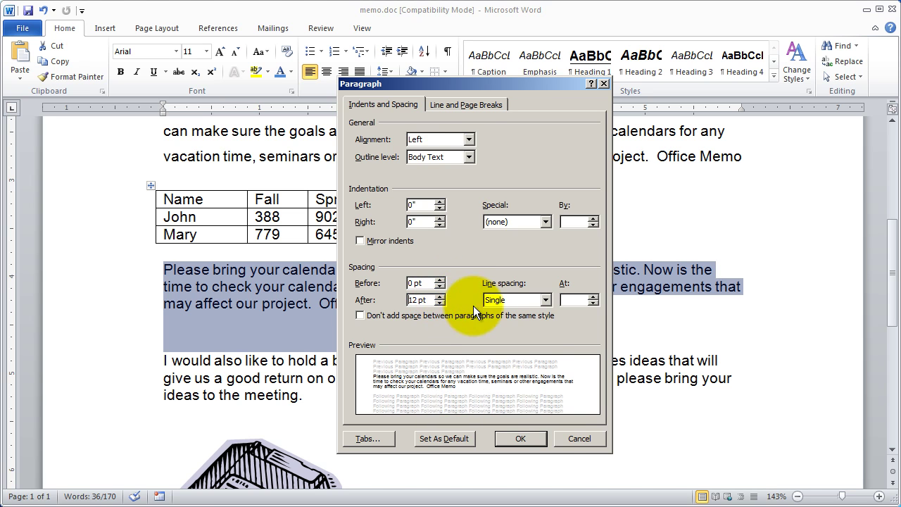
{"action": "left_click", "coordinate": [522, 437]}
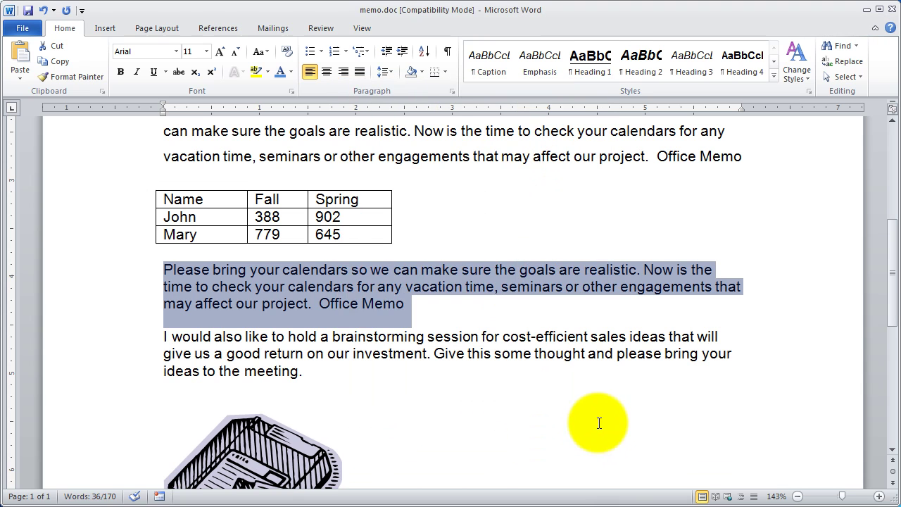
{"action": "left_click", "coordinate": [525, 387]}
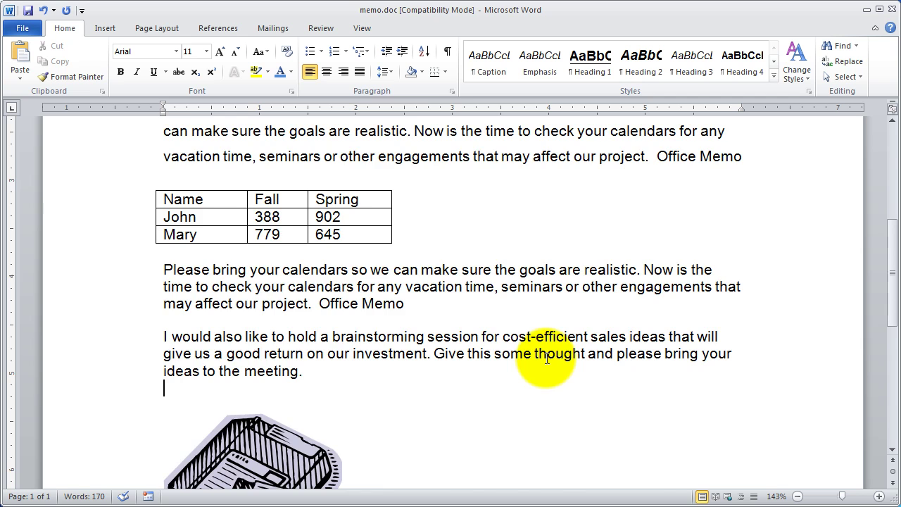
{"action": "scroll", "coordinate": [542, 358], "scroll_direction": "up", "scroll_amount": 3}
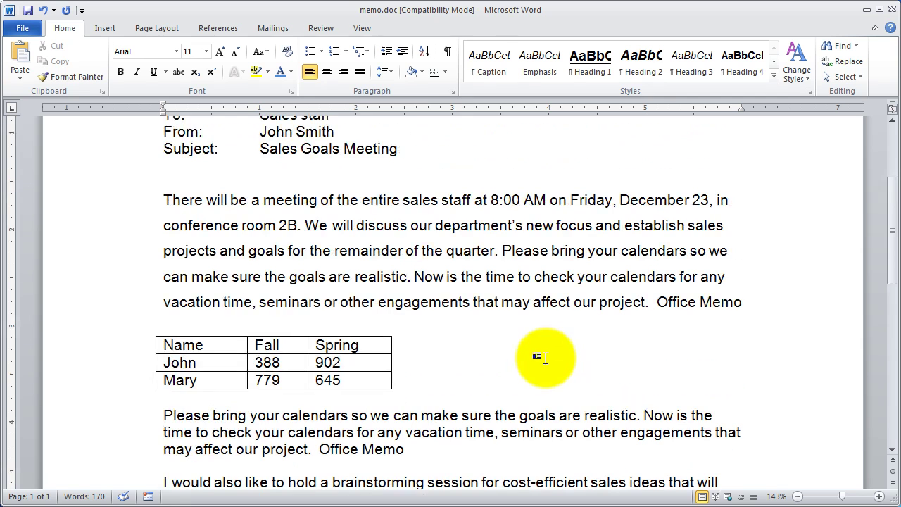
- Select the 'There will be a meeting' paragraph and open its Paragraph settings
{"action": "left_click", "coordinate": [454, 94]}
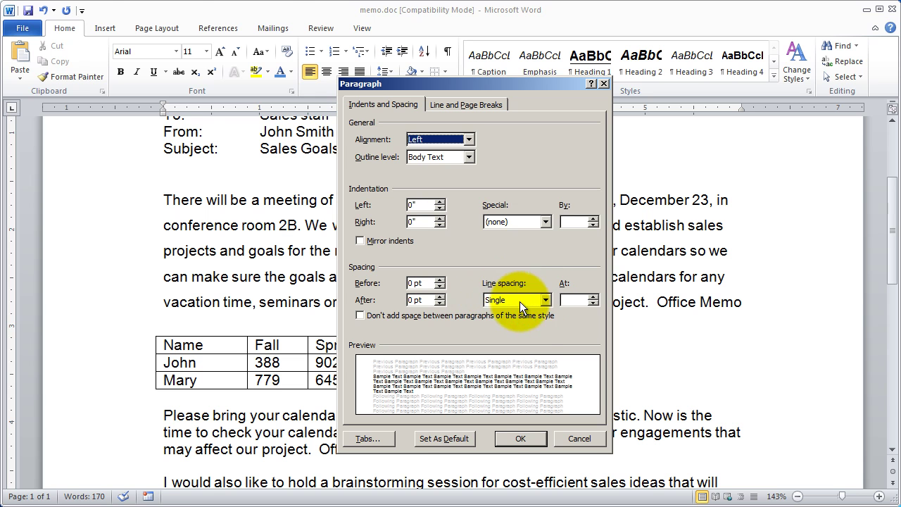
{"action": "left_click", "coordinate": [579, 438]}
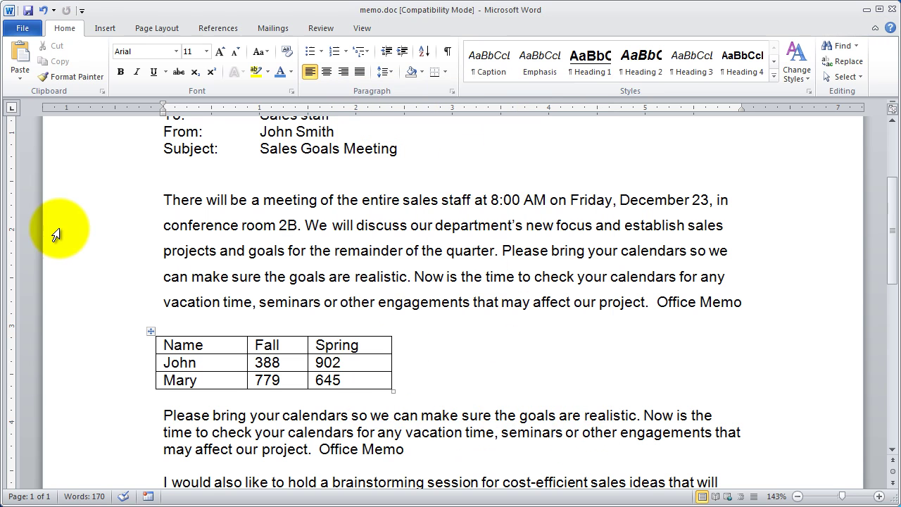
{"action": "triple_click", "coordinate": [93, 243]}
{"action": "left_click", "coordinate": [93, 248]}
{"action": "double_click", "coordinate": [93, 249]}
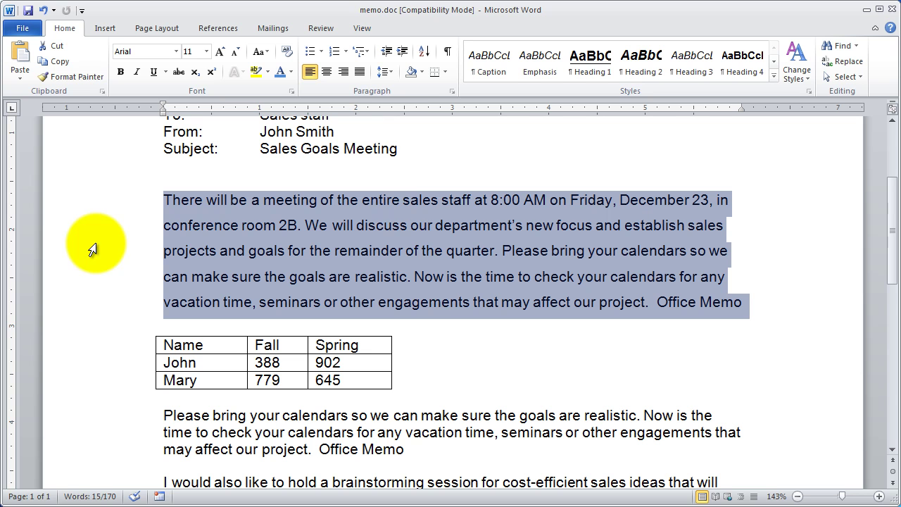
{"action": "left_click", "coordinate": [452, 91]}
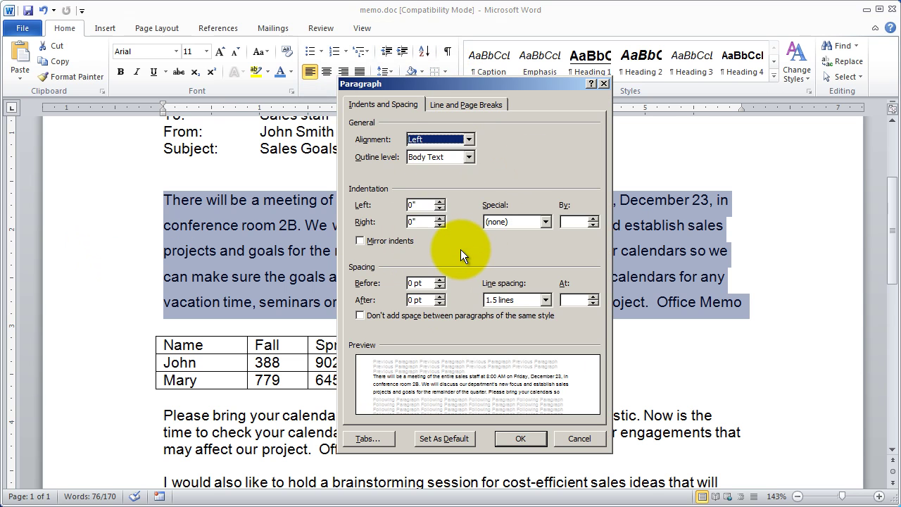
- After trying Single and Double, set line spacing to Multiple at 1.37 and apply
{"action": "left_click", "coordinate": [493, 303]}
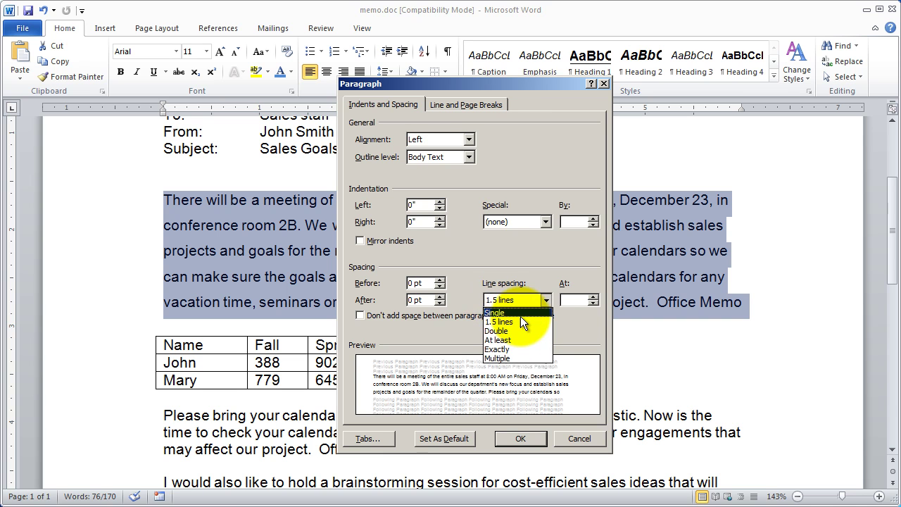
{"action": "left_click", "coordinate": [520, 315]}
{"action": "left_click", "coordinate": [524, 300]}
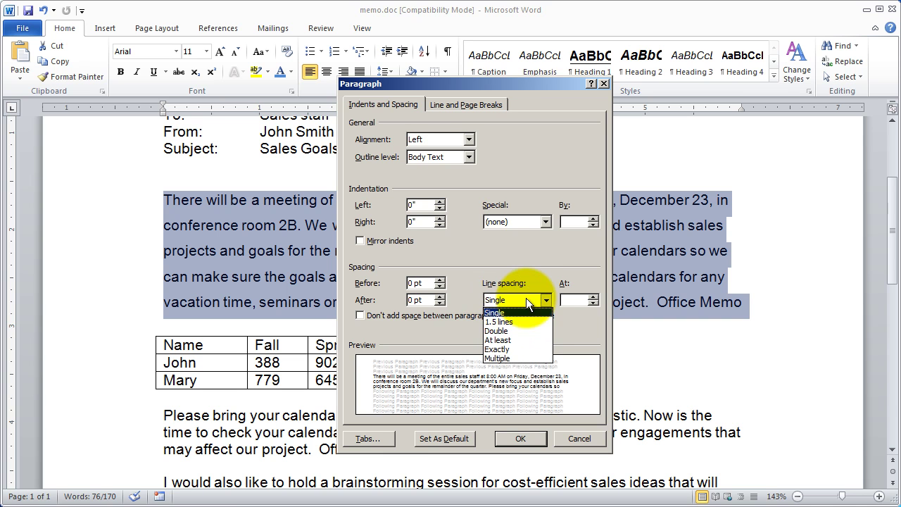
{"action": "left_click", "coordinate": [508, 331]}
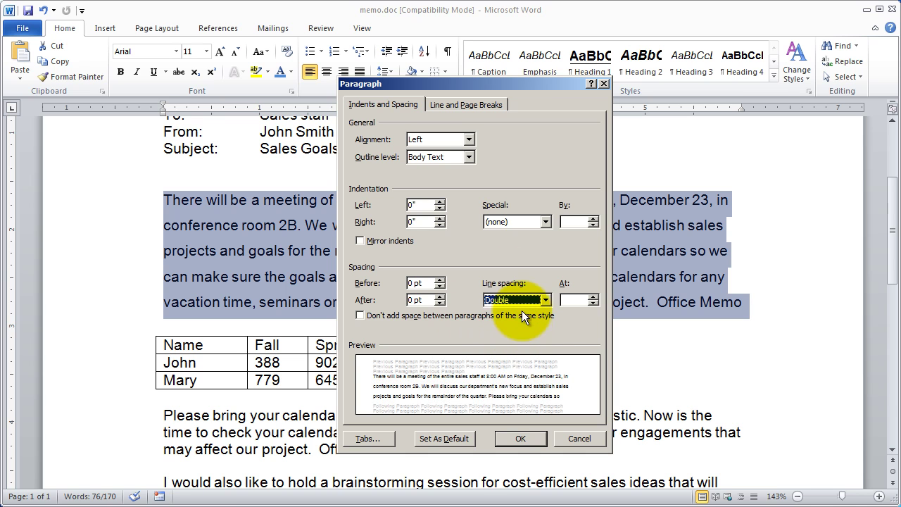
{"action": "left_click", "coordinate": [520, 301]}
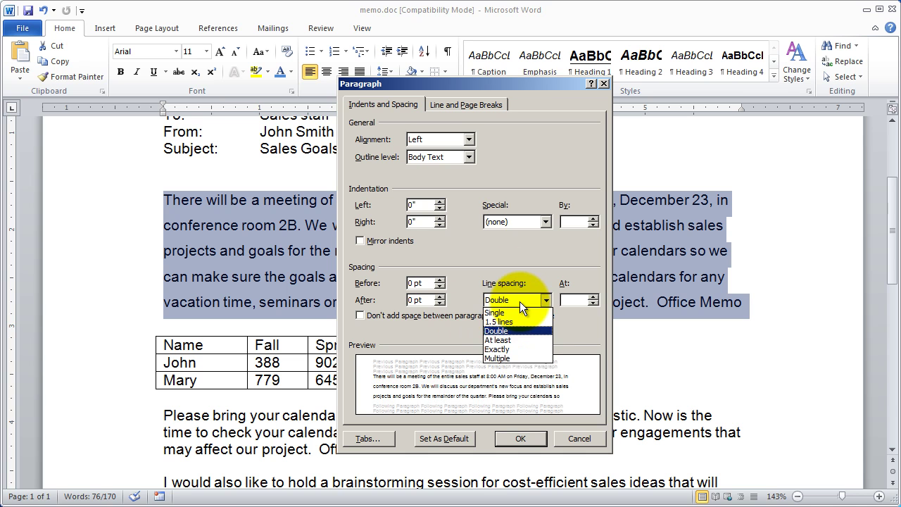
{"action": "left_click", "coordinate": [503, 358]}
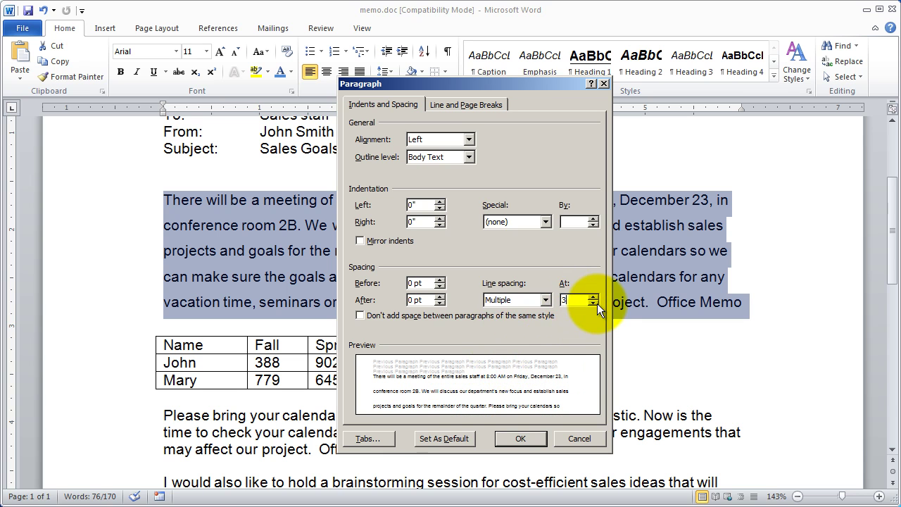
{"action": "double_click", "coordinate": [573, 299]}
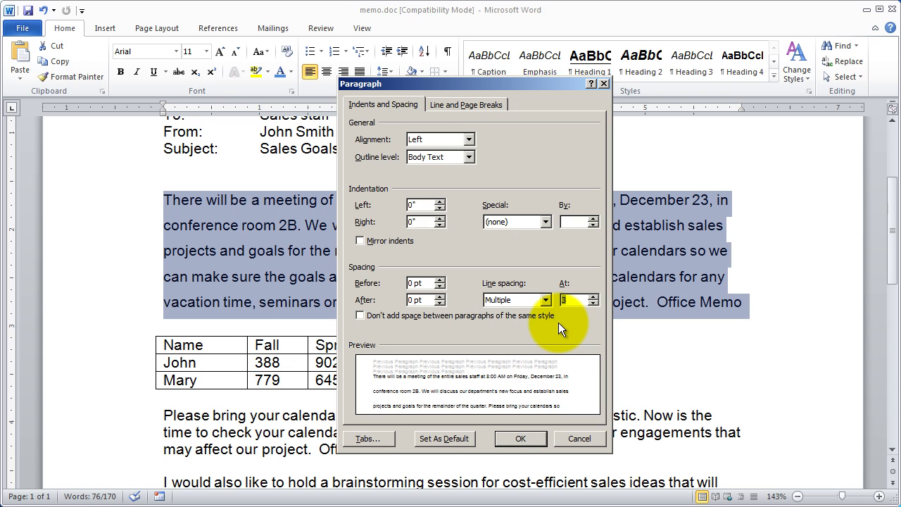
{"action": "type", "text": "1.37"}
{"action": "left_click", "coordinate": [577, 298]}
{"action": "left_click", "coordinate": [521, 438]}
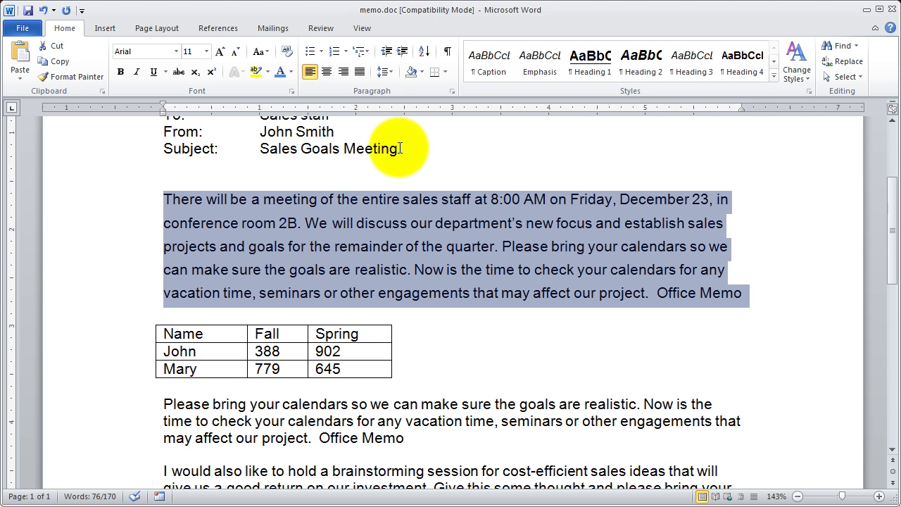
- Open the Paragraph dialog and review Line and Page Breaks before returning to Indents and Spacing
{"action": "left_click", "coordinate": [451, 91]}
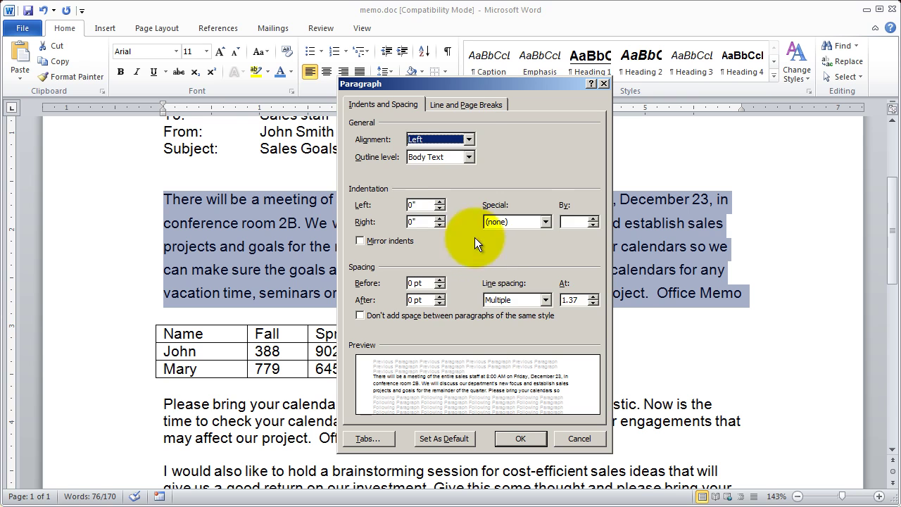
{"action": "left_click", "coordinate": [458, 103]}
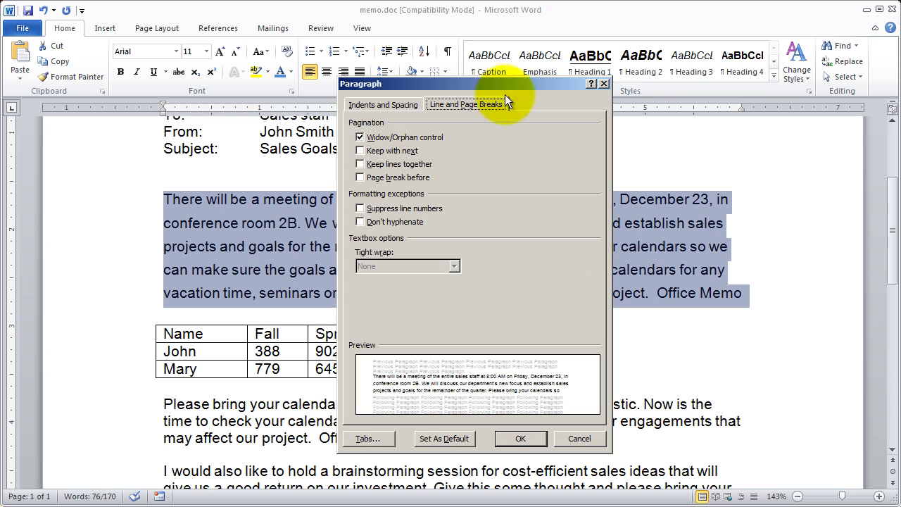
{"action": "left_click", "coordinate": [371, 104]}
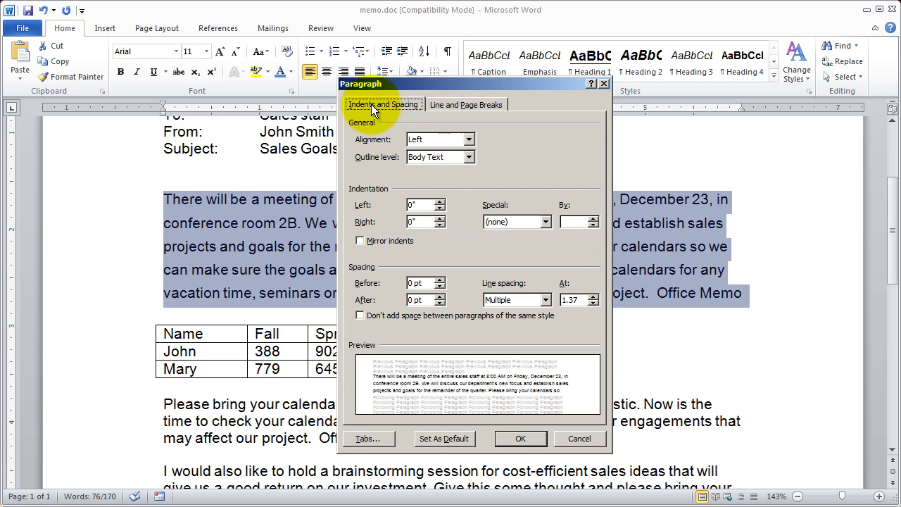
- Close the Tabs dialog without setting any tab stops and return to the memo's top
{"action": "left_click", "coordinate": [375, 438]}
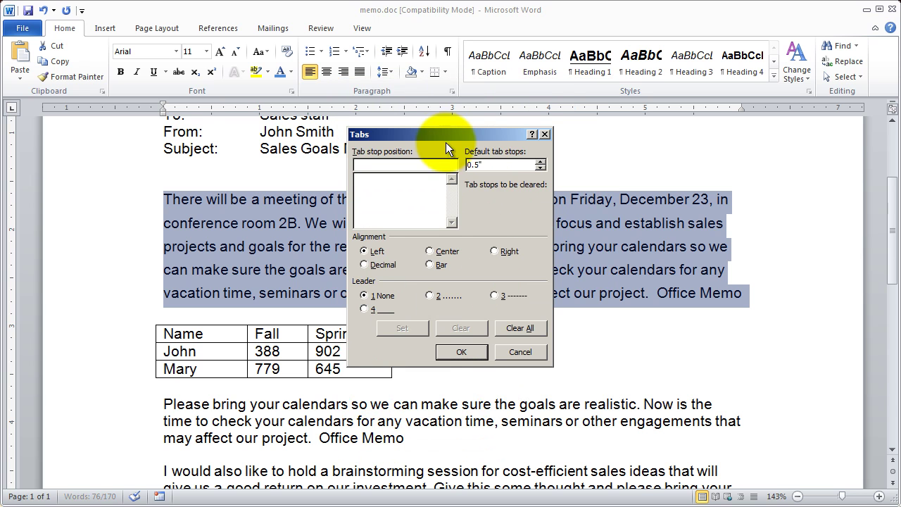
{"action": "left_click_drag", "start_coordinate": [438, 135], "coordinate": [400, 140]}
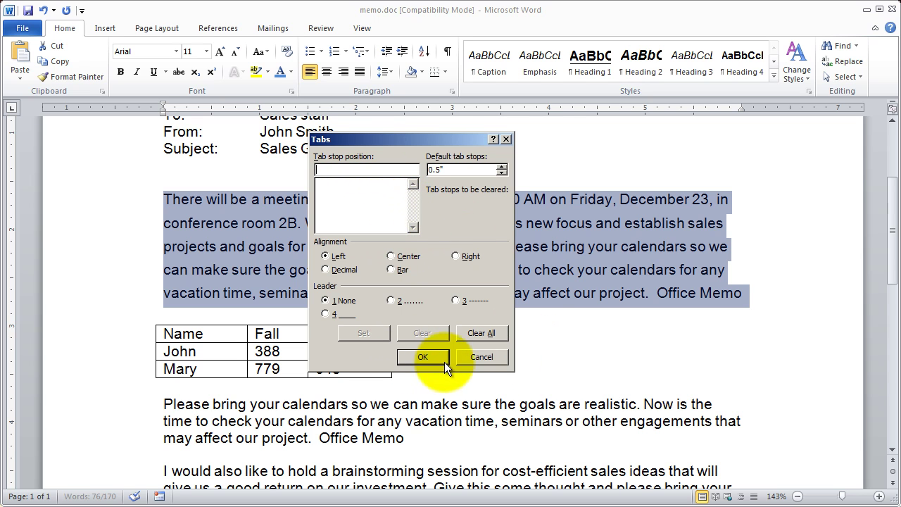
{"action": "left_click", "coordinate": [486, 357]}
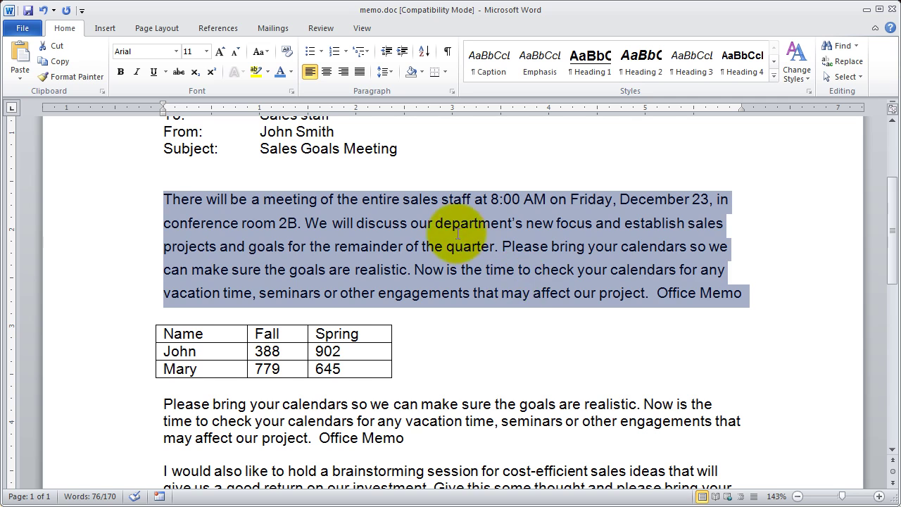
{"action": "left_click", "coordinate": [431, 223]}
{"action": "scroll", "coordinate": [513, 316], "scroll_direction": "up", "scroll_amount": 3}
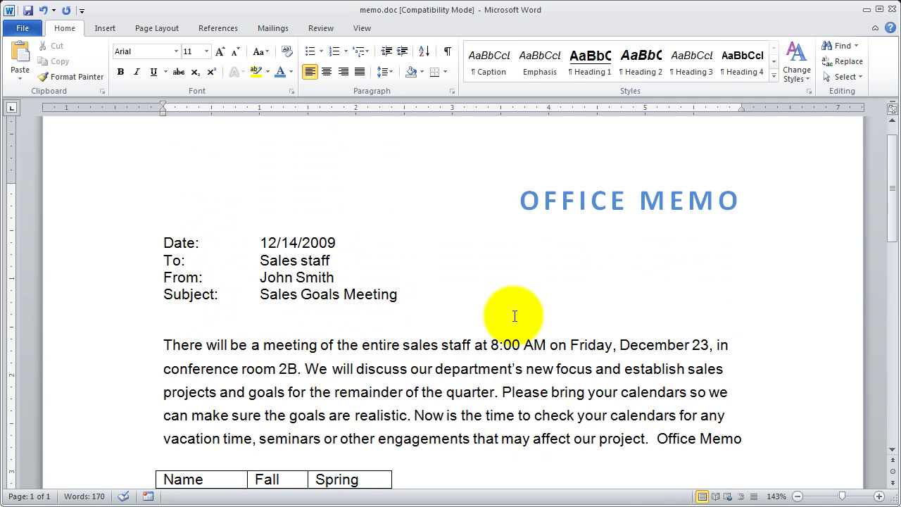